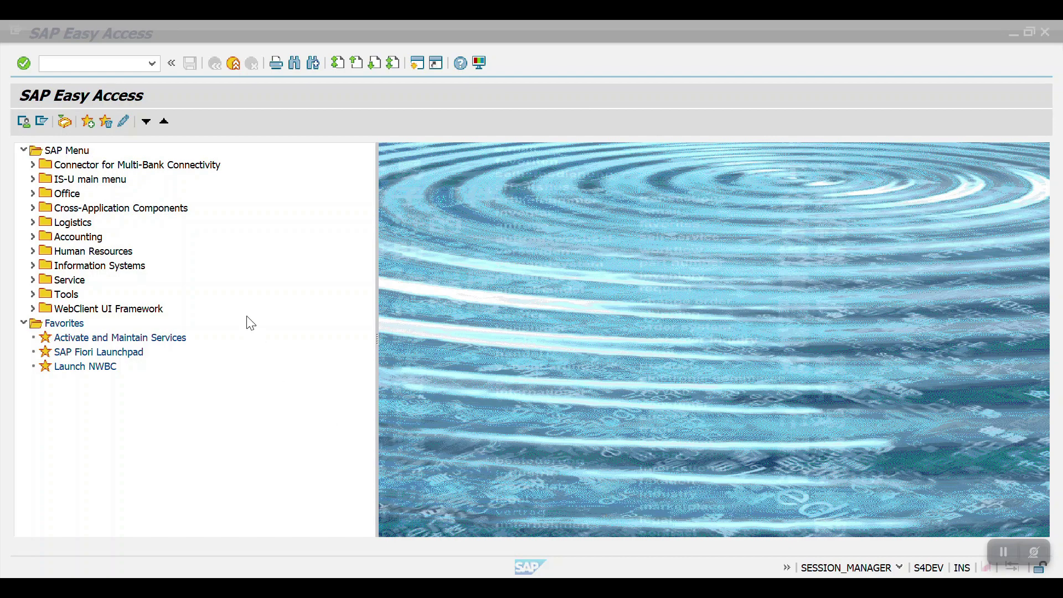
Run transaction SPRO and open the SAP Reference IMG.
{"action": "left_click", "coordinate": [127, 61]}
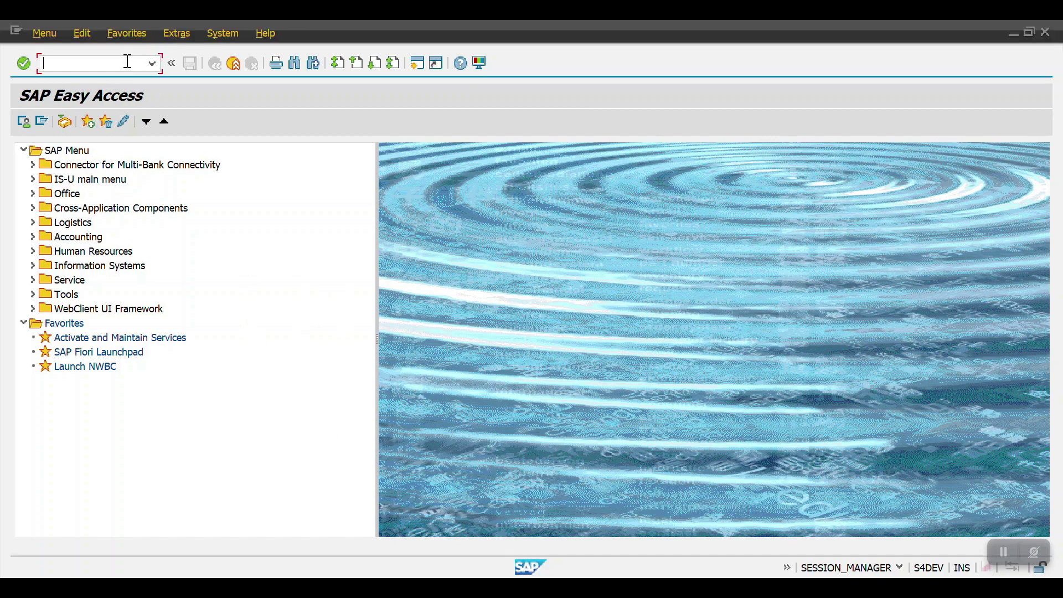
{"action": "type", "text": "spro"}
{"action": "key", "text": "Return"}
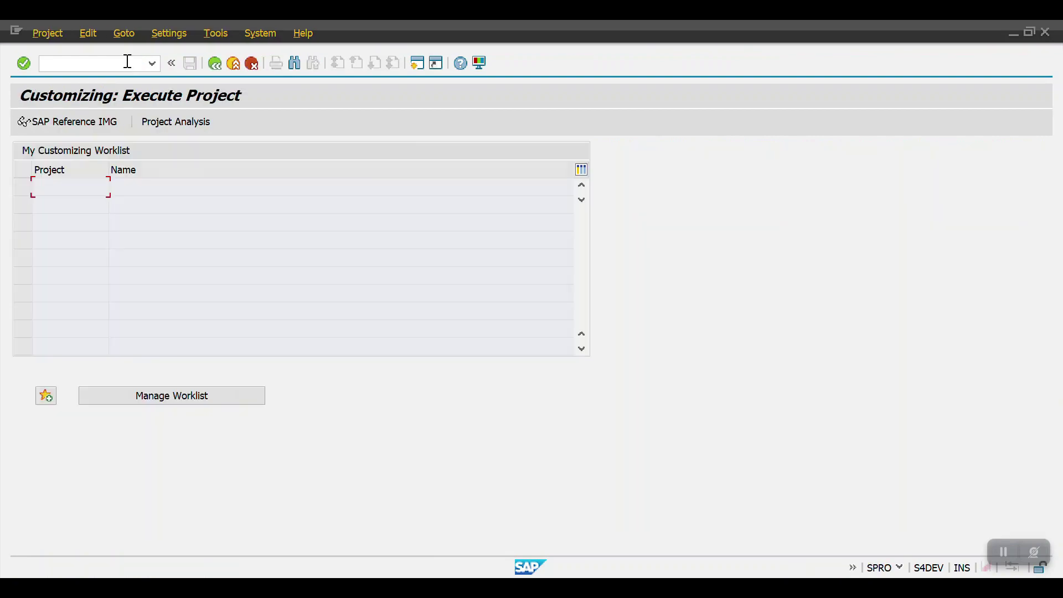
{"action": "left_click", "coordinate": [78, 127]}
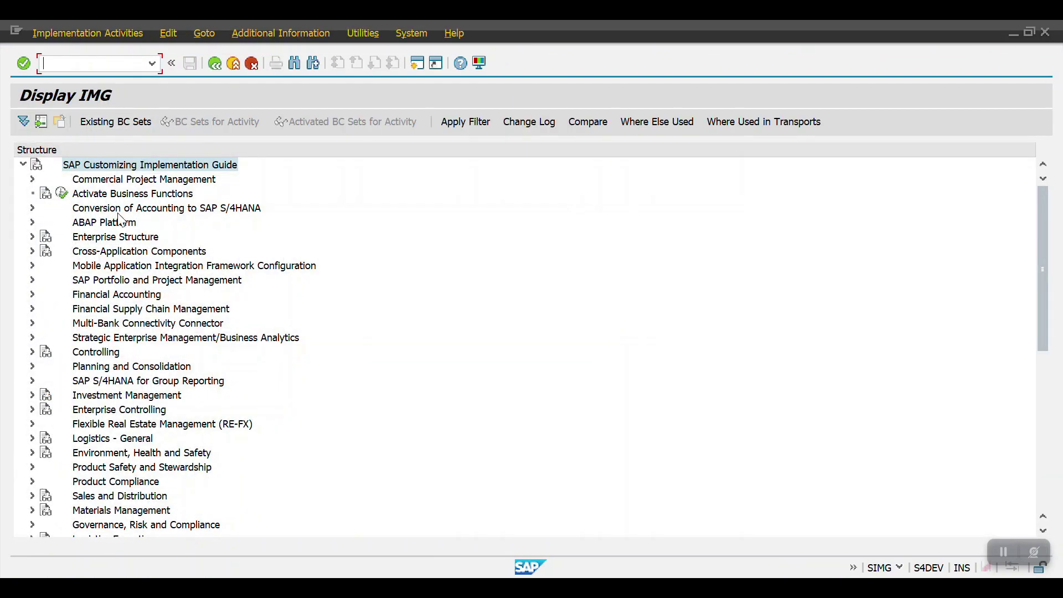
Expand Financial Accounting > Asset Accounting > Organizational Structures in the IMG tree.
{"action": "left_click", "coordinate": [103, 266]}
{"action": "key", "text": "Down"}
{"action": "key", "text": "Down"}
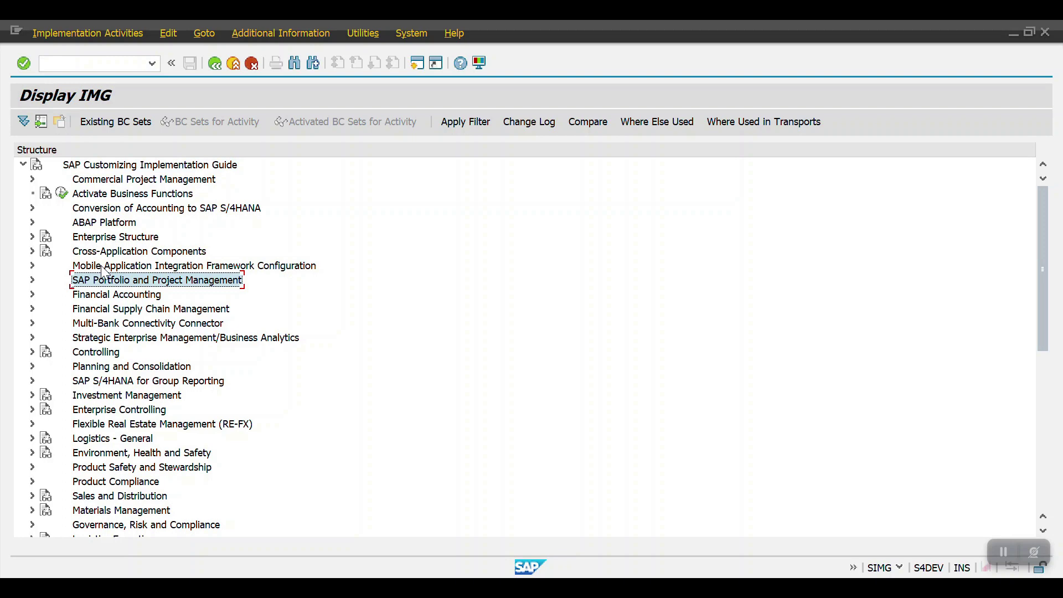
{"action": "key", "text": "Down"}
{"action": "key", "text": "Up"}
{"action": "key", "text": "Right"}
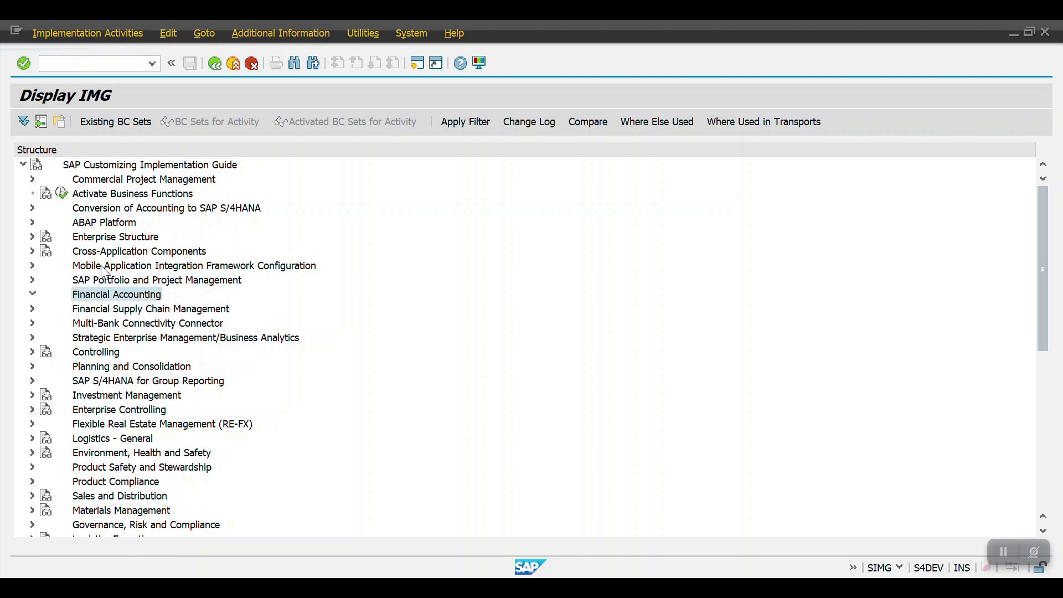
{"action": "key", "text": "Down"}
{"action": "key", "text": "Down"}
{"action": "key", "text": "Down"}
{"action": "key", "text": "Down"}
{"action": "key", "text": "Down"}
{"action": "key", "text": "Down"}
{"action": "key", "text": "Down"}
{"action": "key", "text": "Down"}
{"action": "key", "text": "Down"}
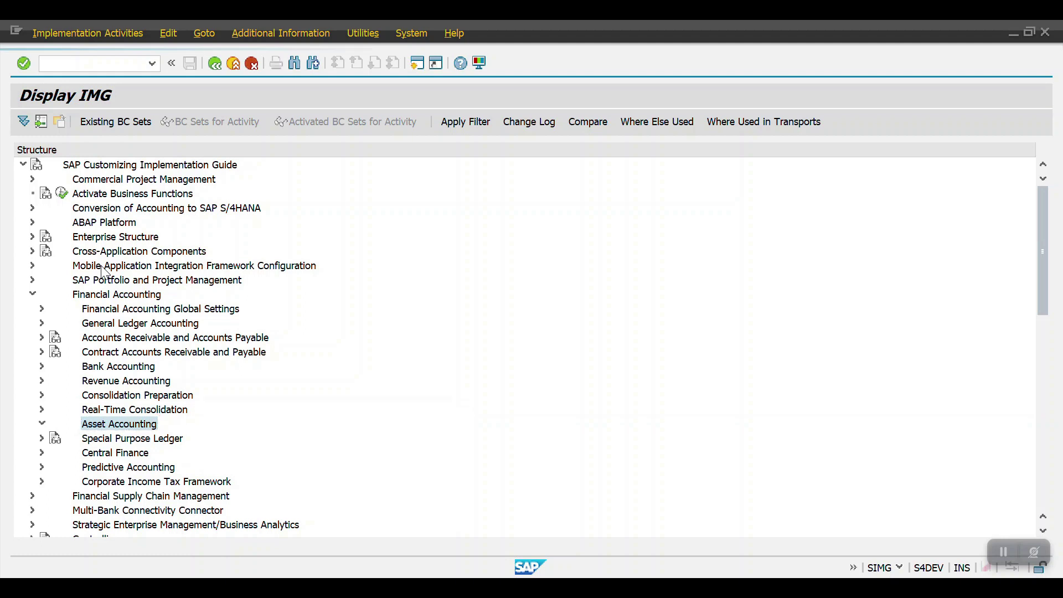
{"action": "key", "text": "Right"}
{"action": "key", "text": "Down"}
{"action": "key", "text": "Down"}
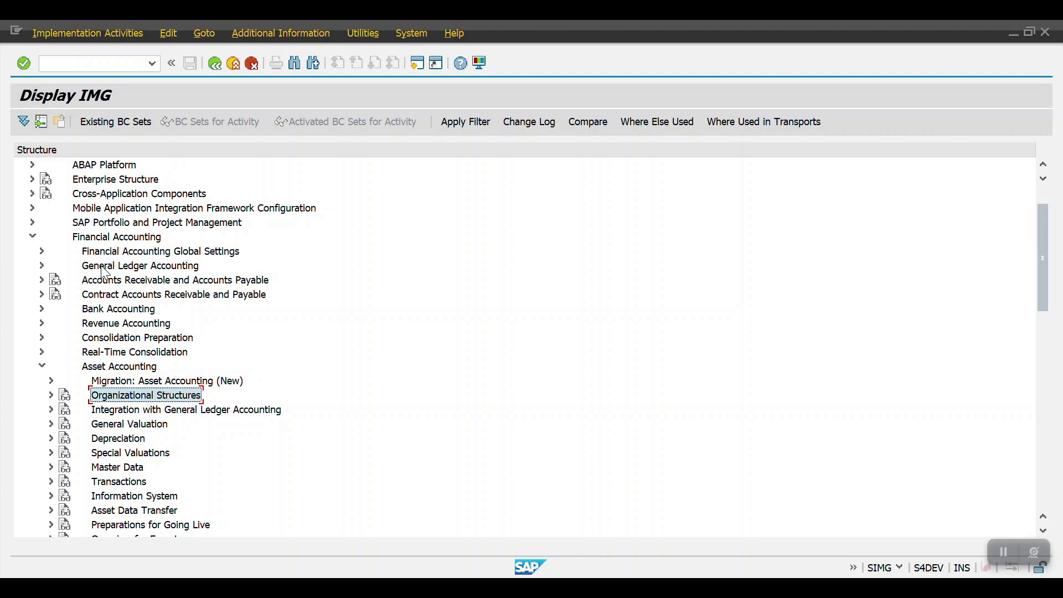
{"action": "key", "text": "Right"}
{"action": "key", "text": "Down"}
{"action": "key", "text": "Down"}
{"action": "key", "text": "Up"}
{"action": "key", "text": "Down"}
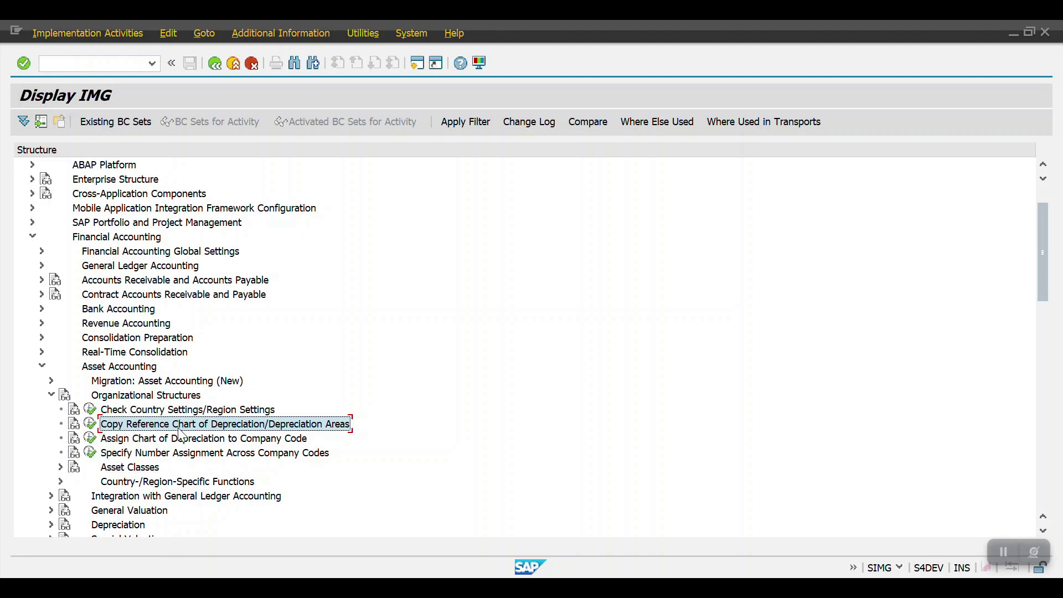
Open Copy Reference Chart of Depreciation from the Copy Reference Chart/Depreciation Areas activity.
{"action": "left_click", "coordinate": [92, 427]}
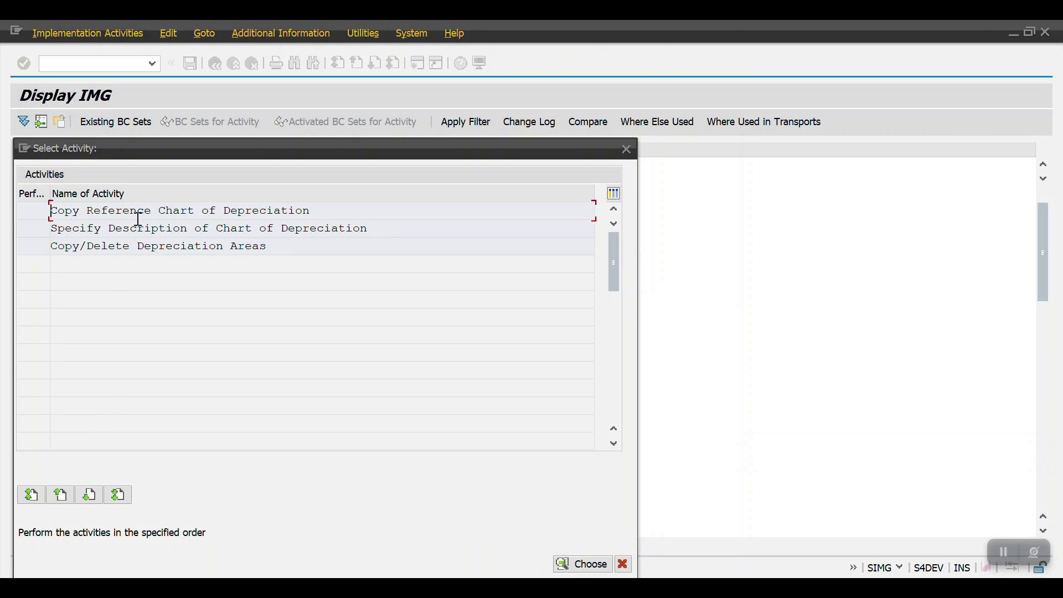
{"action": "double_click", "coordinate": [90, 212]}
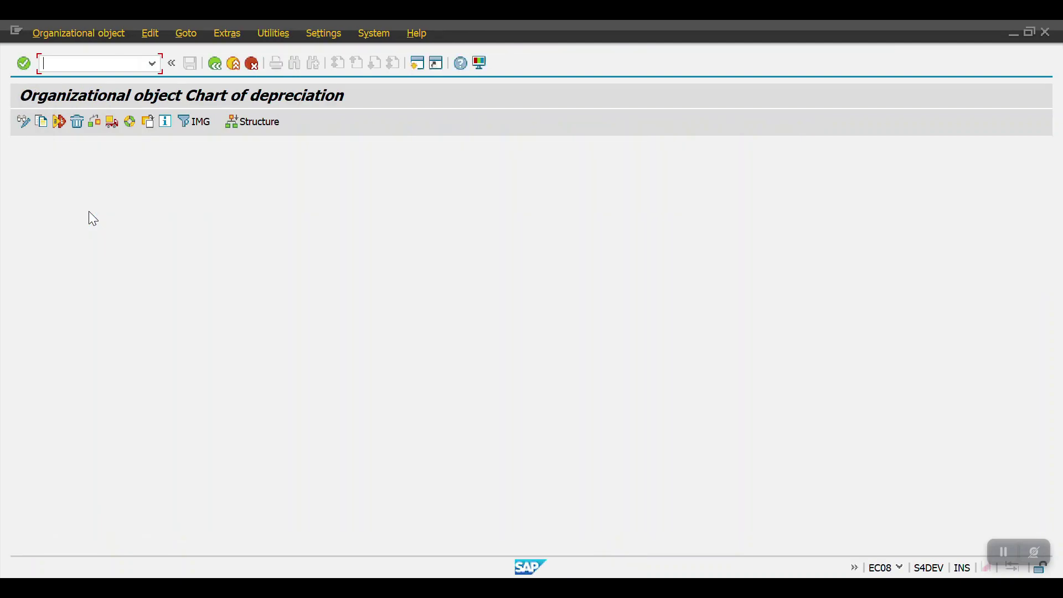
Start copying an org. object and pick 0US as the From Chart of Depreciation.
{"action": "left_click", "coordinate": [42, 123]}
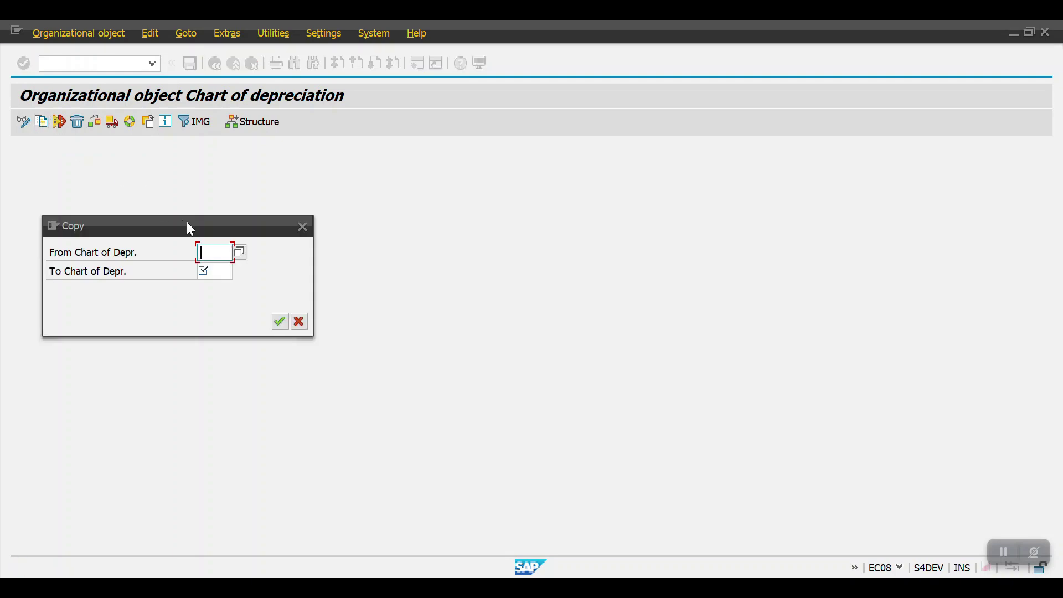
{"action": "left_click", "coordinate": [240, 250]}
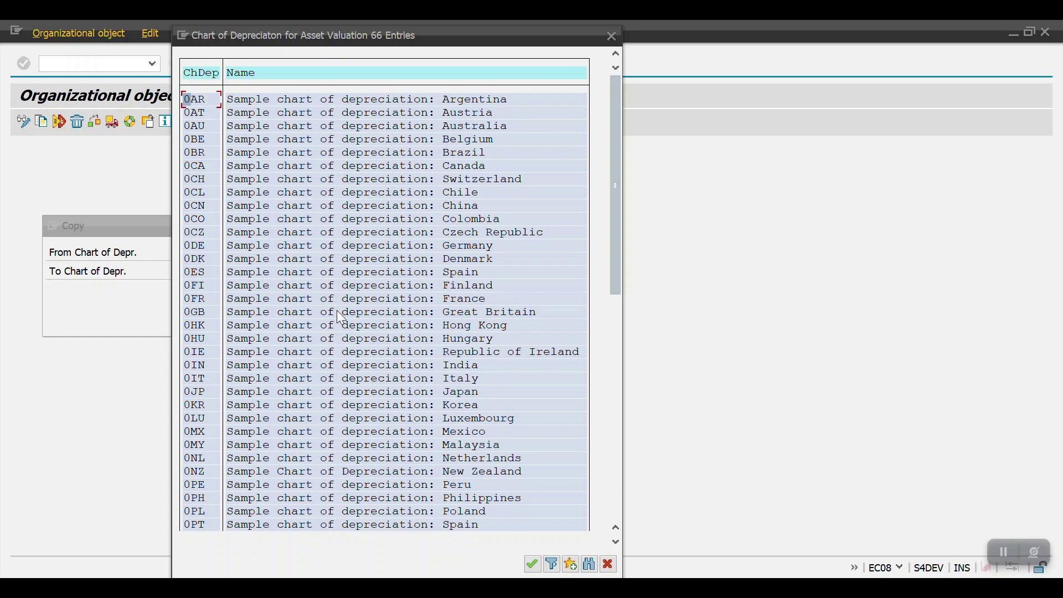
{"action": "left_click_drag", "start_coordinate": [619, 159], "coordinate": [612, 357]}
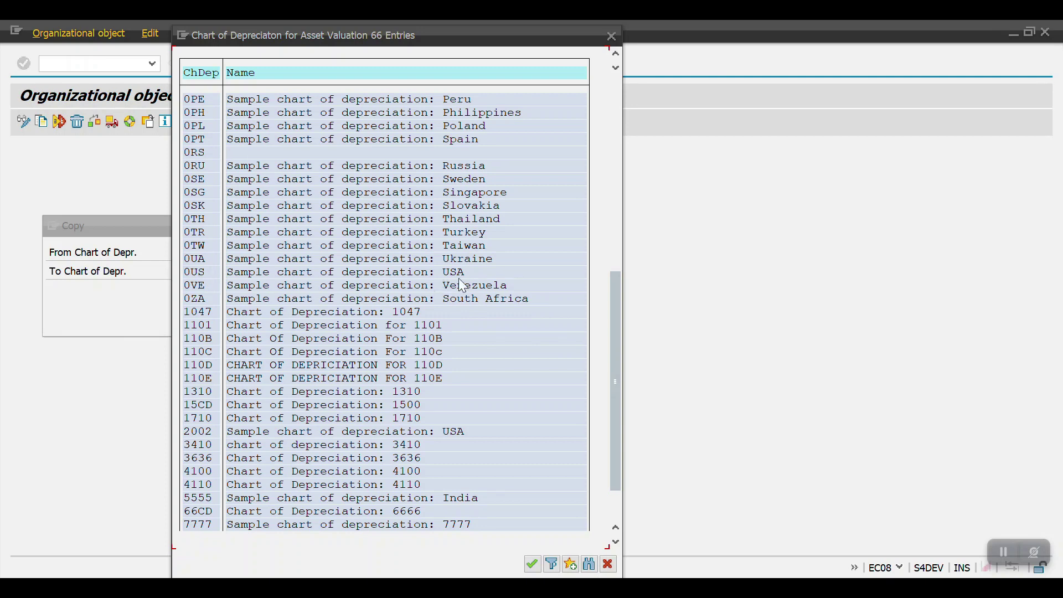
{"action": "double_click", "coordinate": [326, 275]}
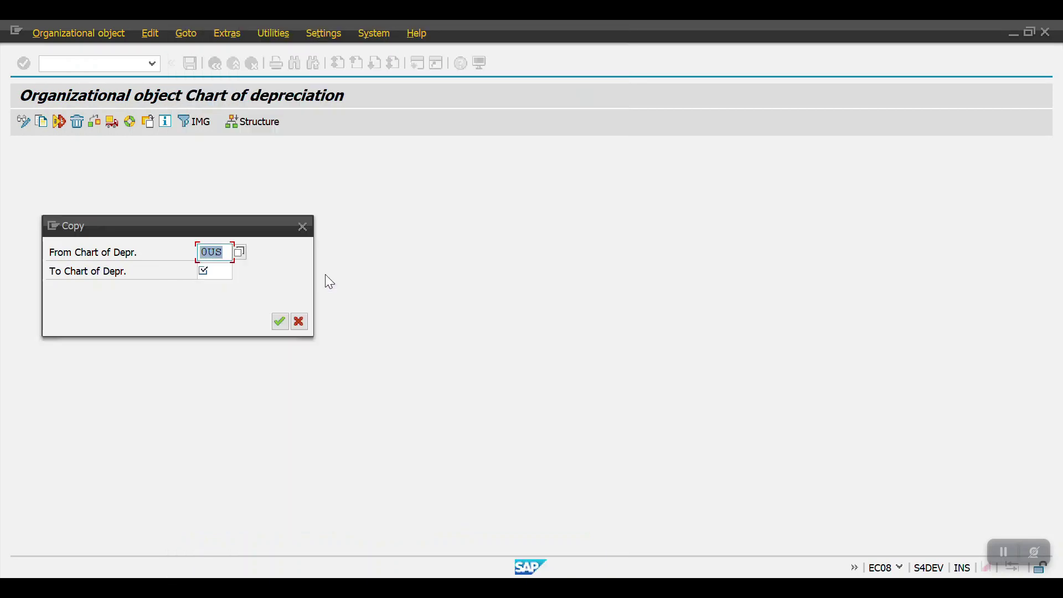
Copy chart 0US to new chart 2000, accepting the transport, number-range and customizing request prompts.
{"action": "left_click", "coordinate": [217, 274]}
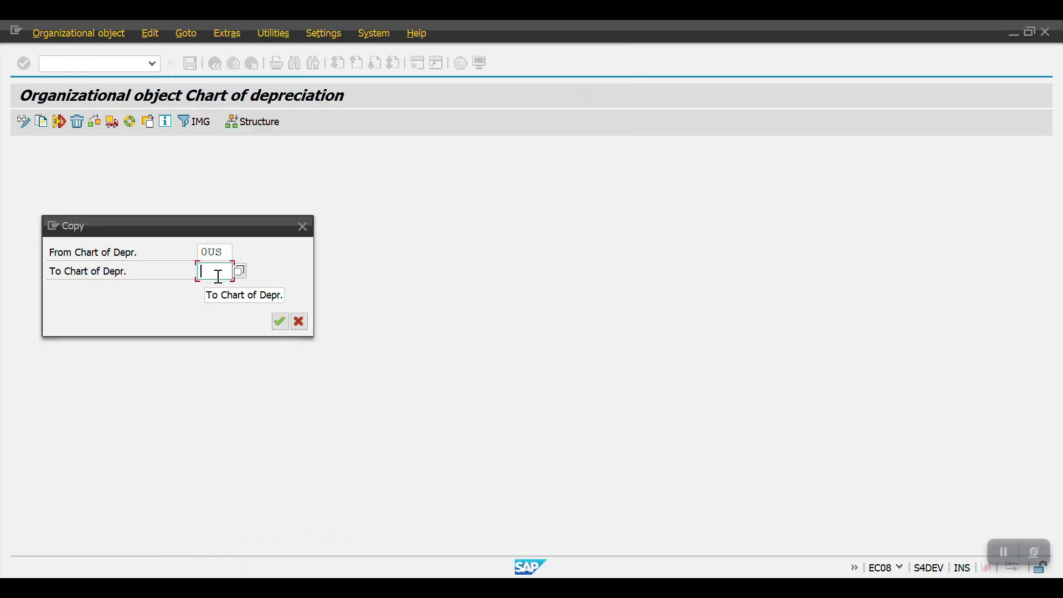
{"action": "type", "text": "2000"}
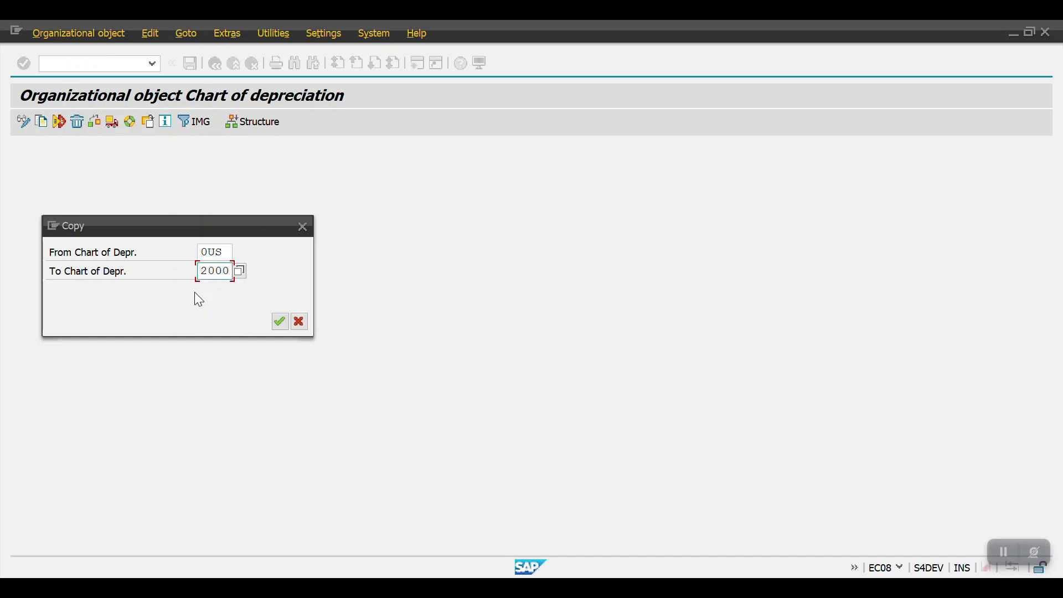
{"action": "left_click", "coordinate": [279, 321]}
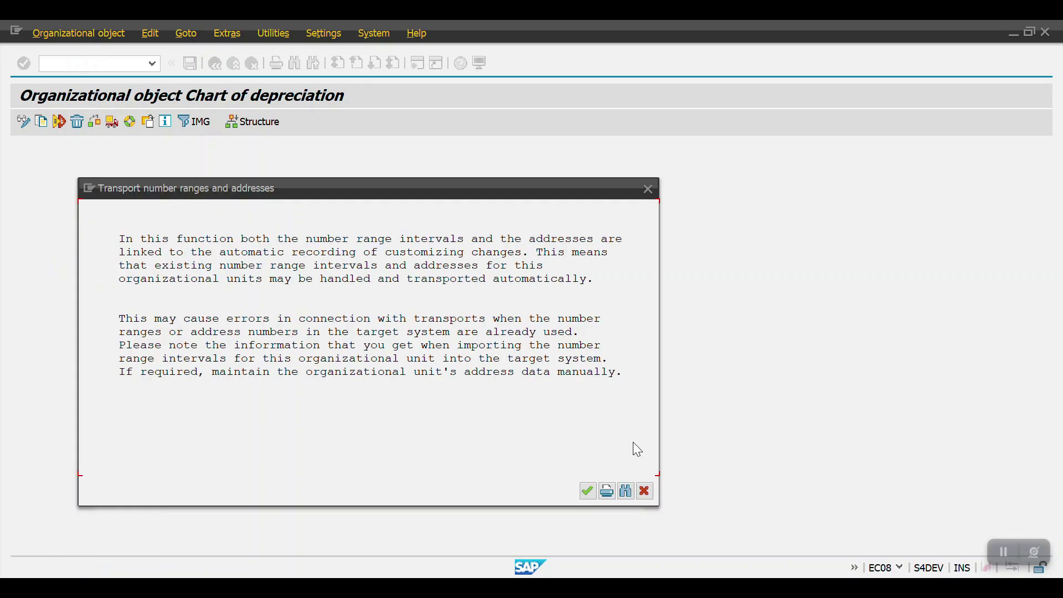
{"action": "left_click", "coordinate": [594, 490]}
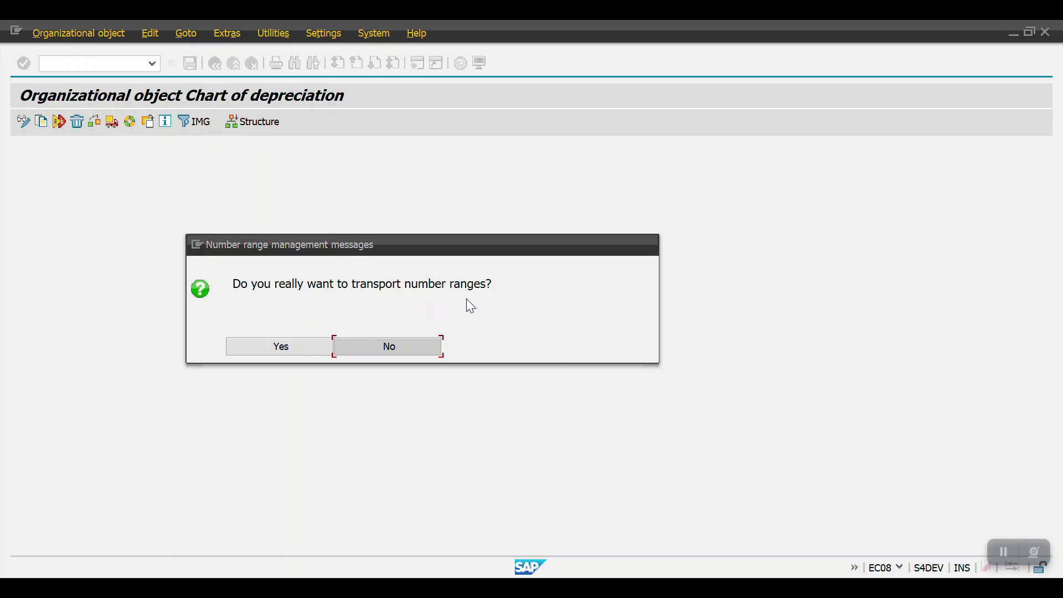
{"action": "left_click", "coordinate": [308, 341]}
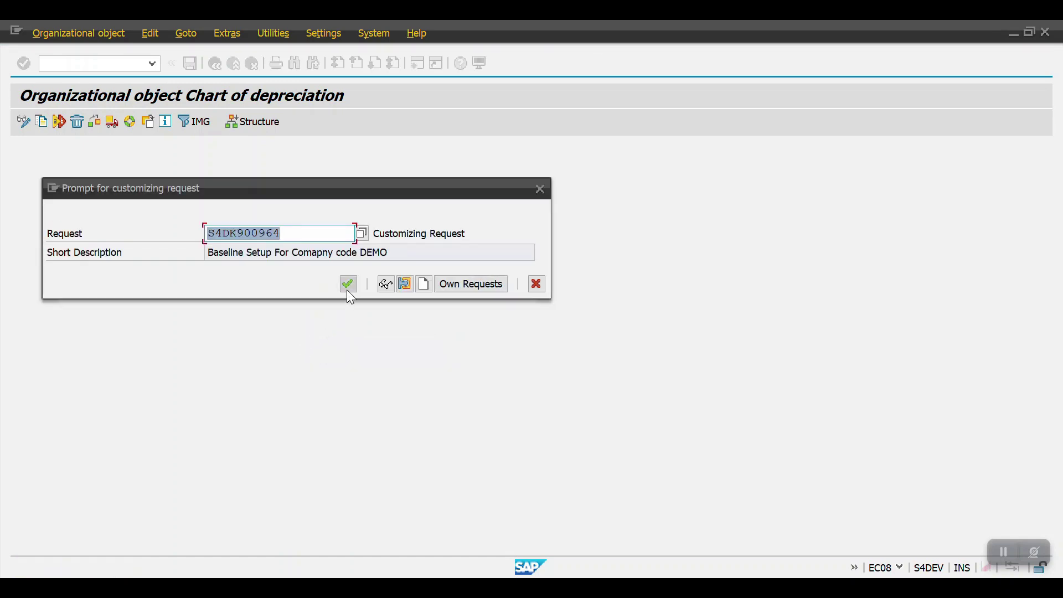
{"action": "left_click", "coordinate": [346, 289]}
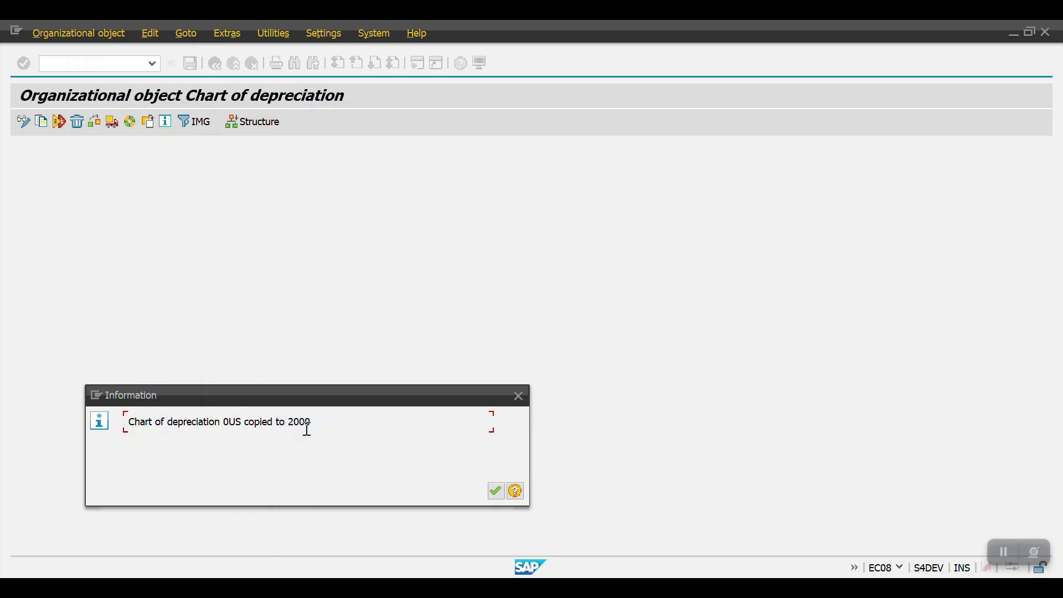
{"action": "left_click_drag", "start_coordinate": [313, 422], "coordinate": [289, 424]}
{"action": "left_click", "coordinate": [496, 491]}
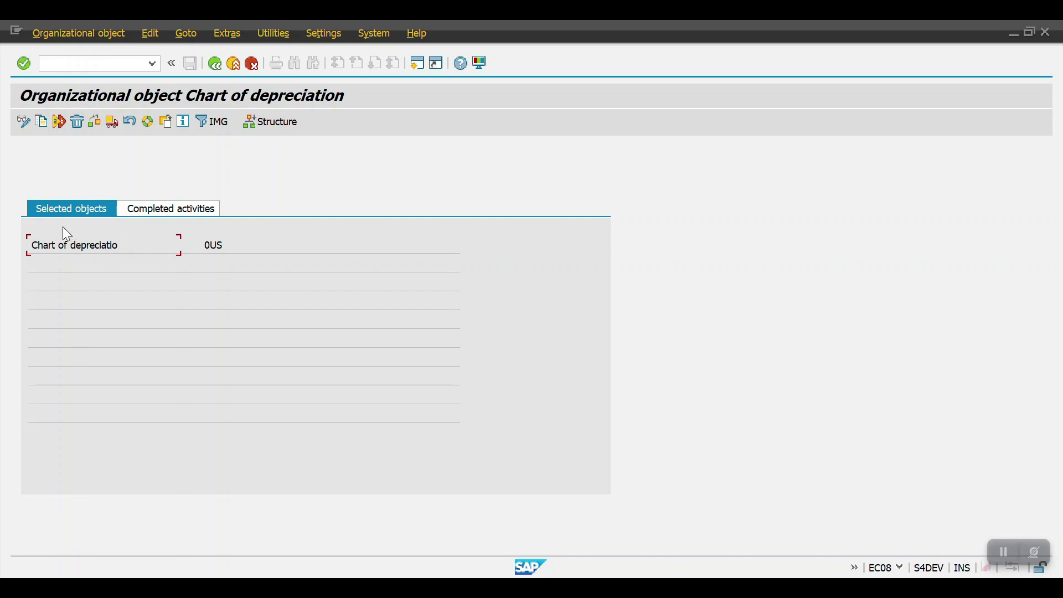
Check the Completed activities log for the 0US-to-2000 copy, then return to Select Activity.
{"action": "left_click_drag", "start_coordinate": [35, 245], "coordinate": [224, 246]}
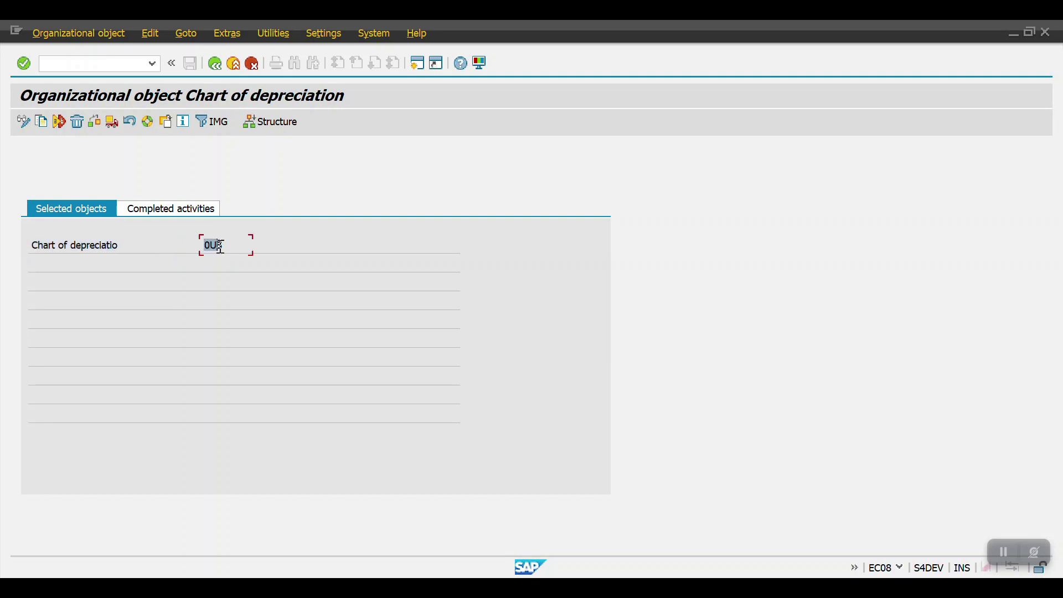
{"action": "left_click", "coordinate": [169, 204]}
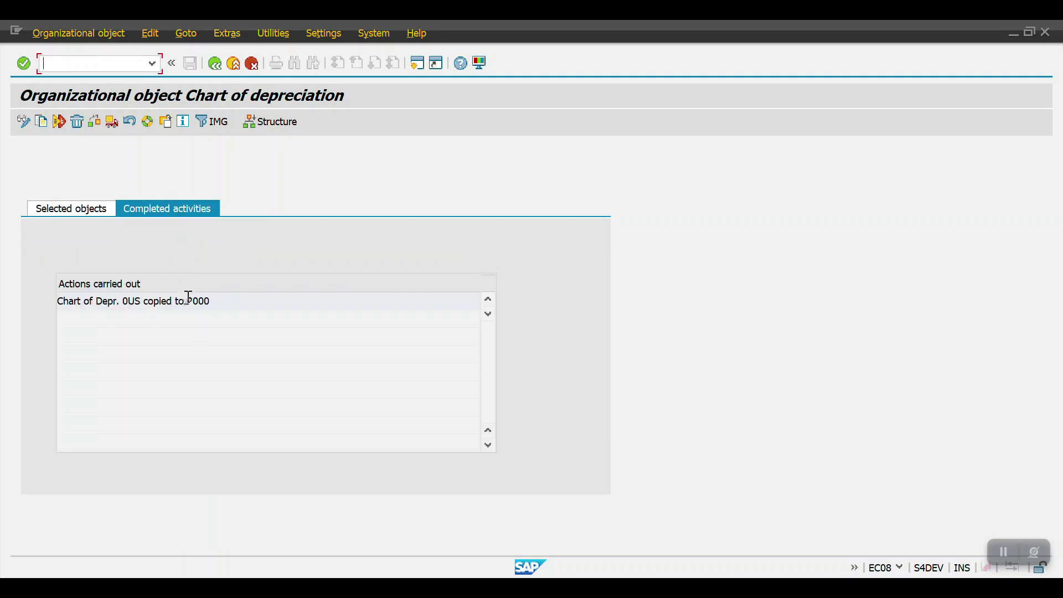
{"action": "left_click_drag", "start_coordinate": [189, 302], "coordinate": [215, 304]}
{"action": "left_click", "coordinate": [216, 66]}
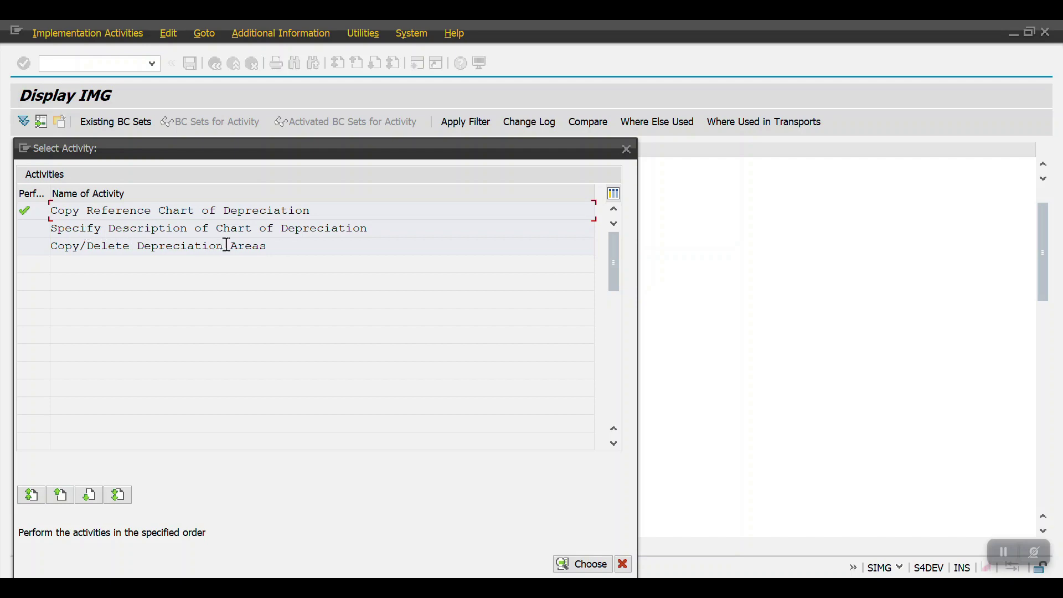
Describe chart 2000 as 'HSBC chart of depreciation' and save it under the customizing request.
{"action": "double_click", "coordinate": [137, 229]}
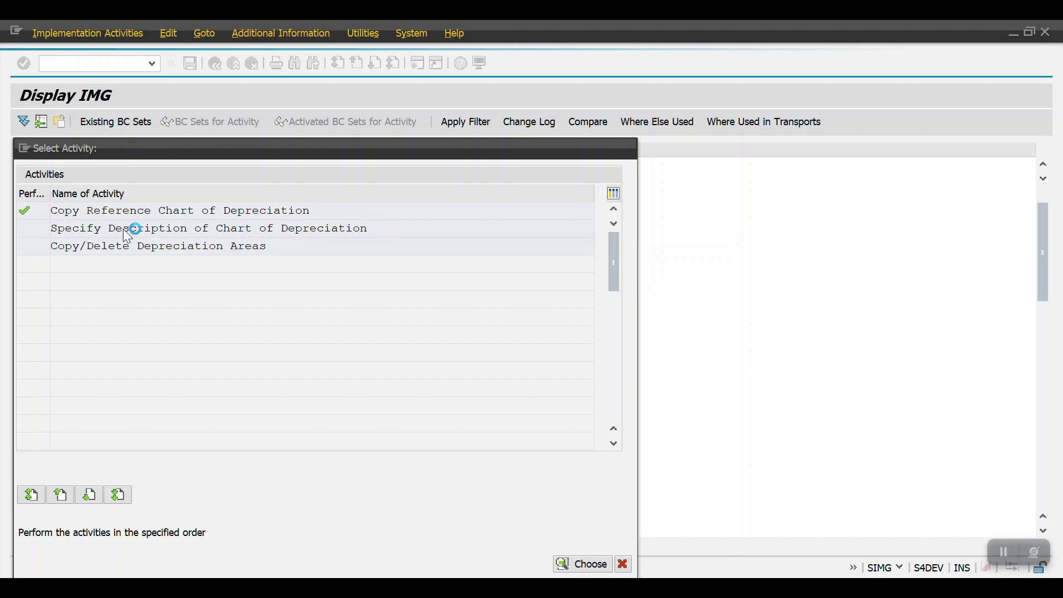
{"action": "left_click", "coordinate": [133, 528]}
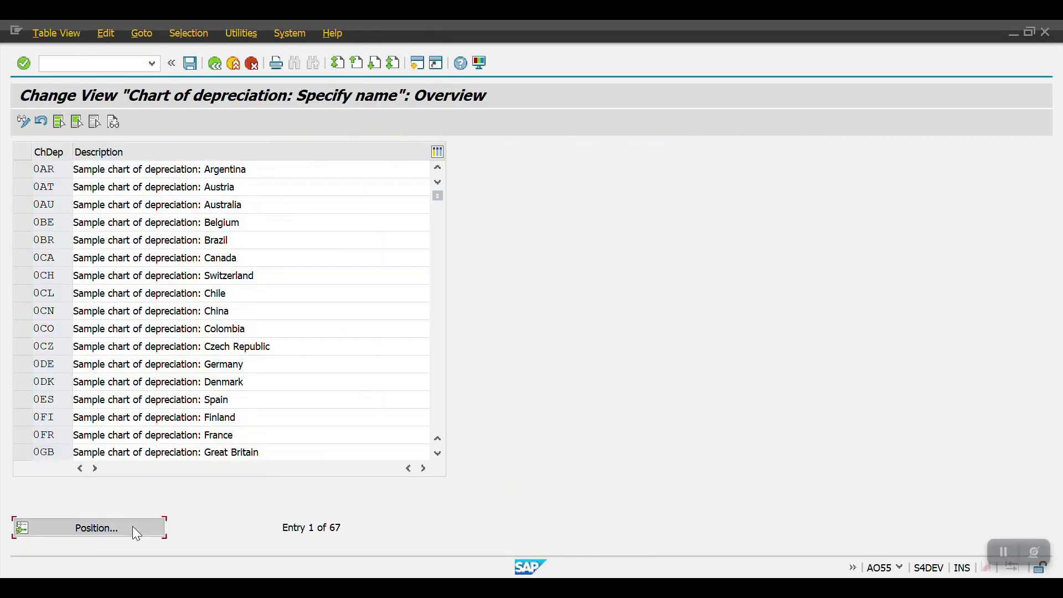
{"action": "type", "text": "2000"}
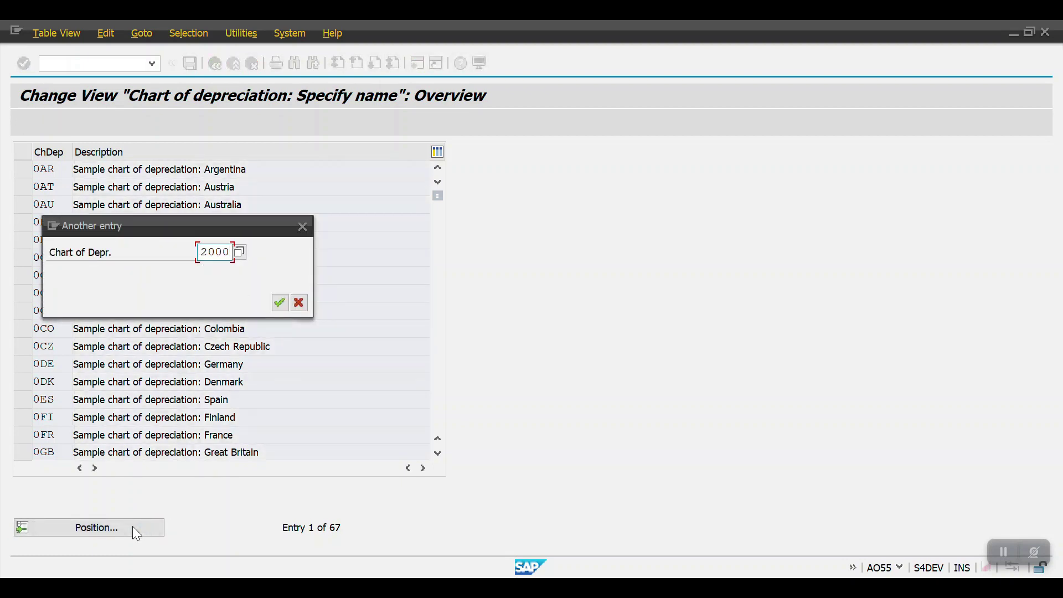
{"action": "key", "text": "Return"}
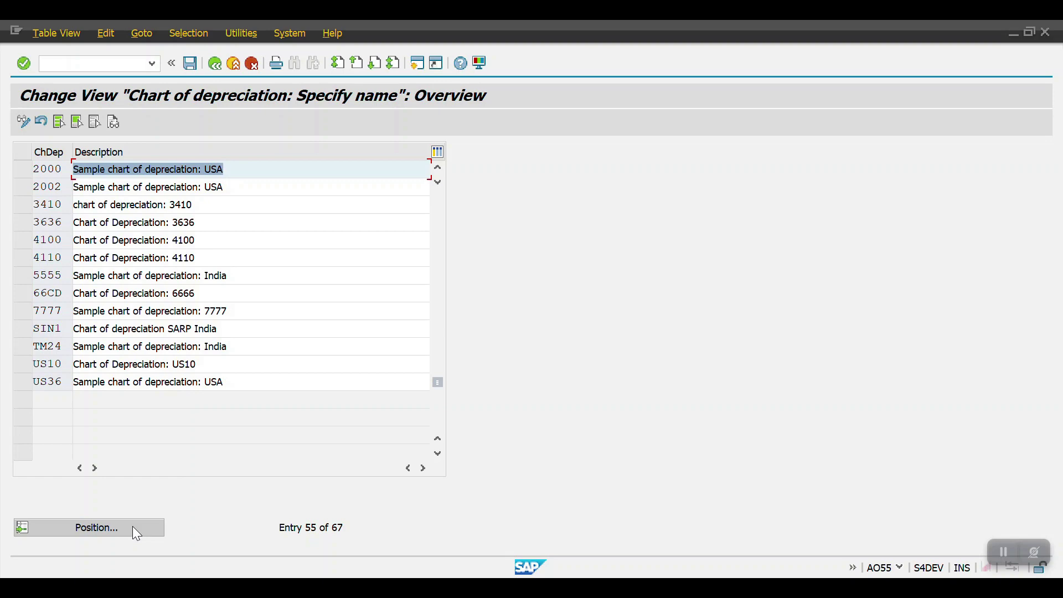
{"action": "key", "text": "BackSpace"}
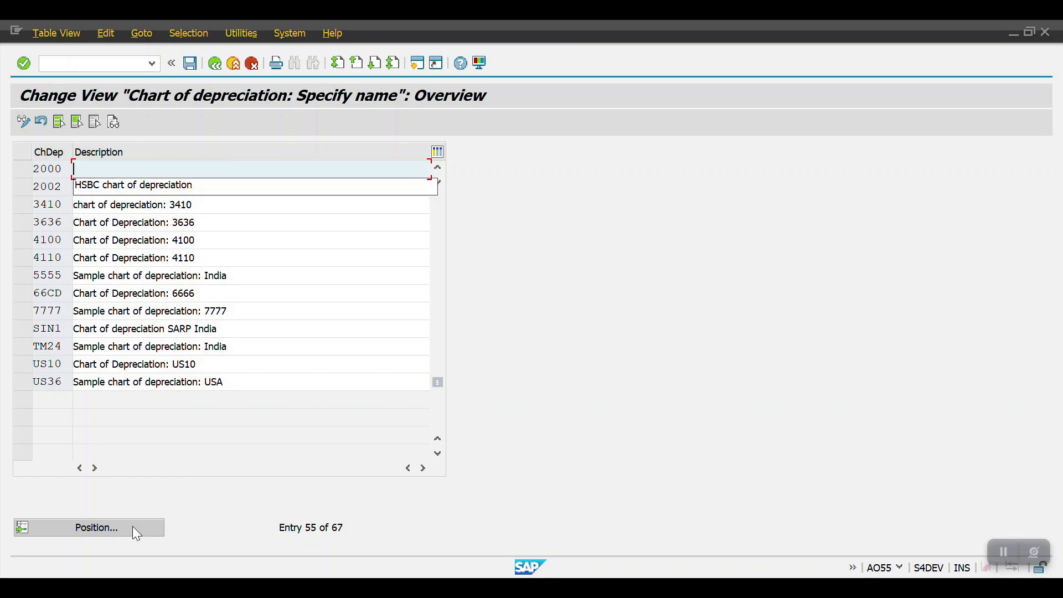
{"action": "key", "text": "Down"}
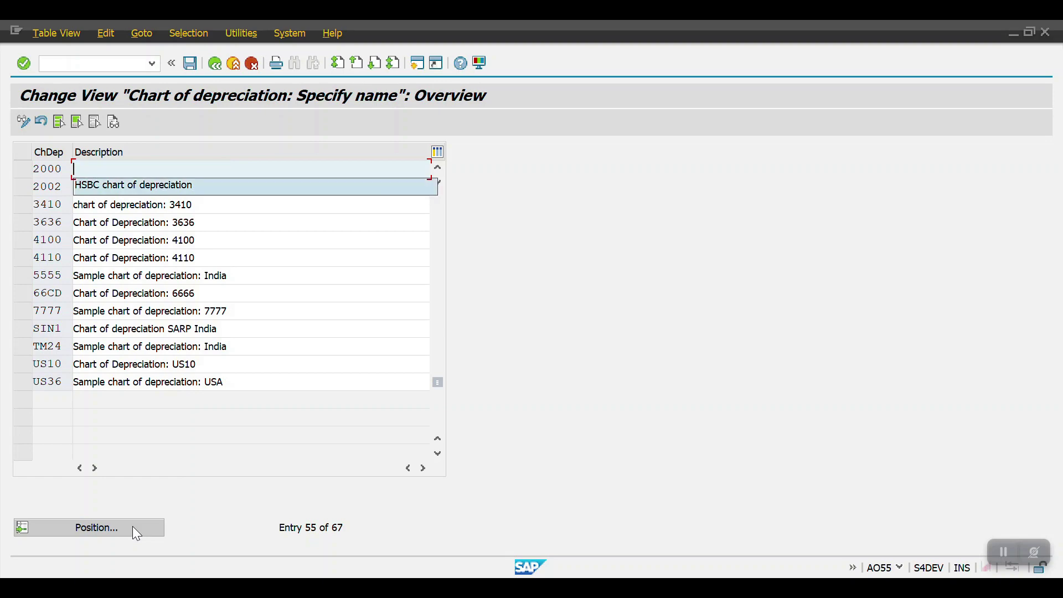
{"action": "key", "text": "Return"}
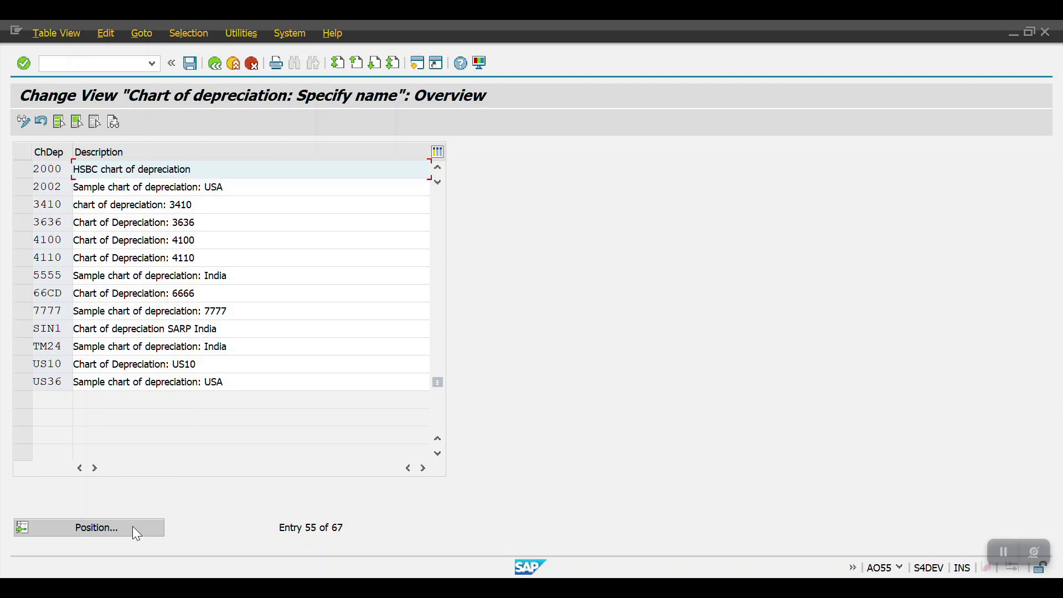
{"action": "key", "text": "Return"}
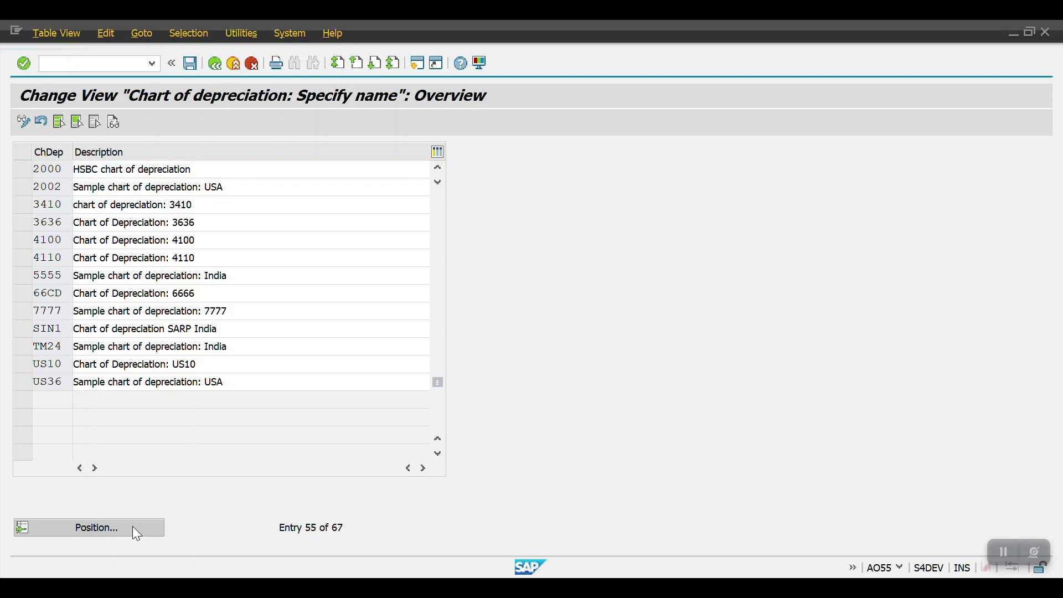
{"action": "left_click", "coordinate": [191, 63]}
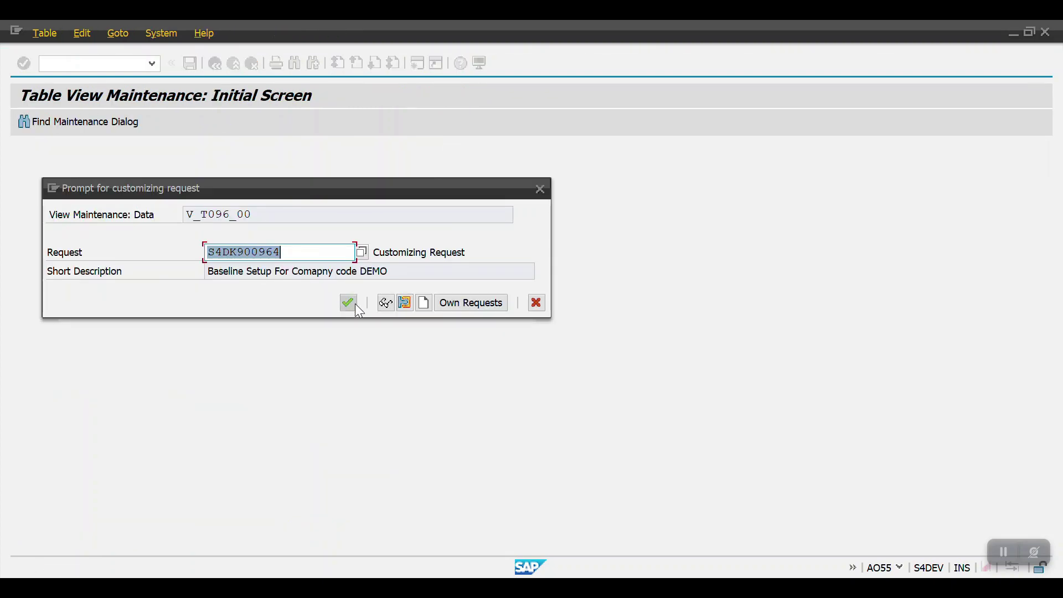
{"action": "left_click", "coordinate": [348, 304]}
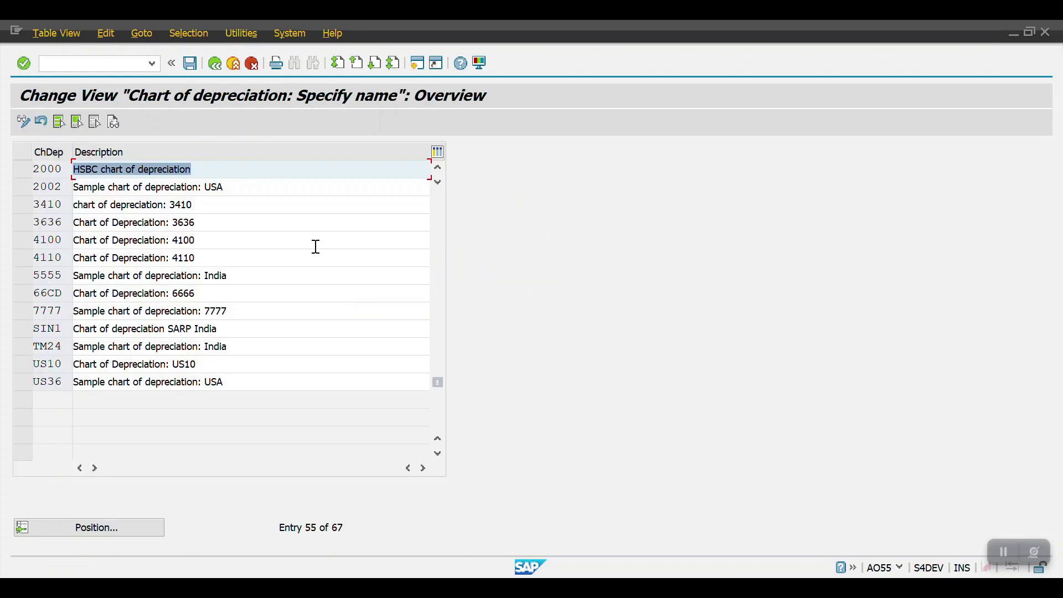
{"action": "left_click", "coordinate": [215, 64]}
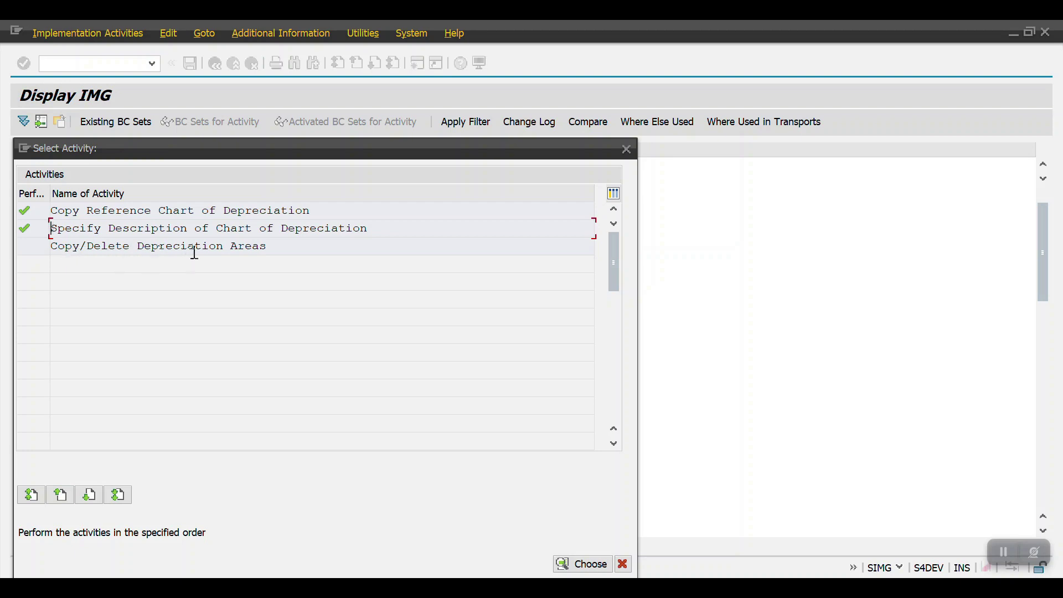
Open the Copy/Delete Depreciation Areas activity.
{"action": "double_click", "coordinate": [107, 247]}
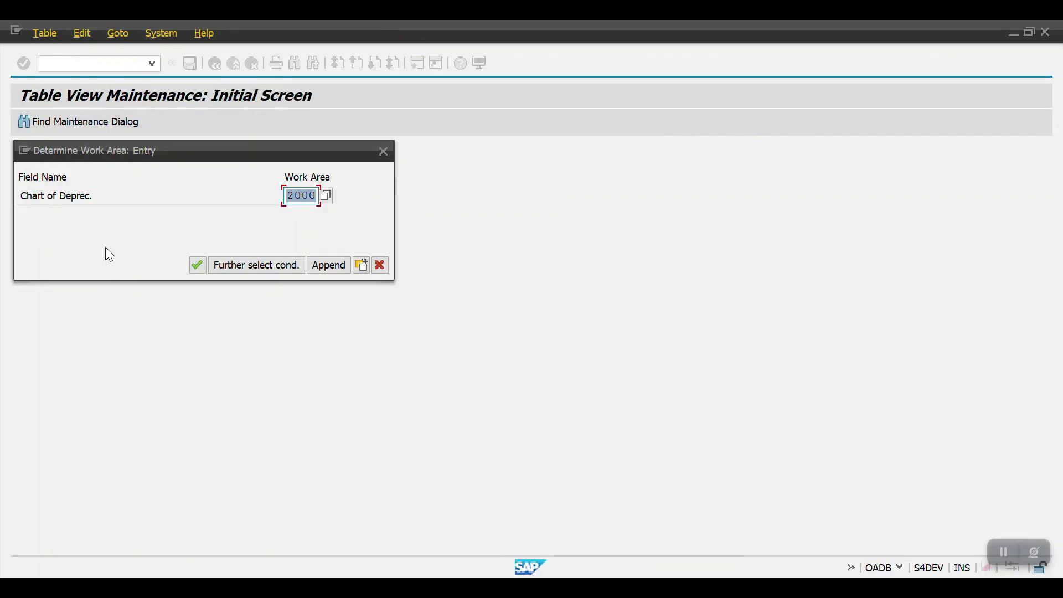
Delete depreciation areas 10–13, 32, 40 and 80 from chart 2000, keeping 1, 30, 31.
{"action": "left_click", "coordinate": [201, 265]}
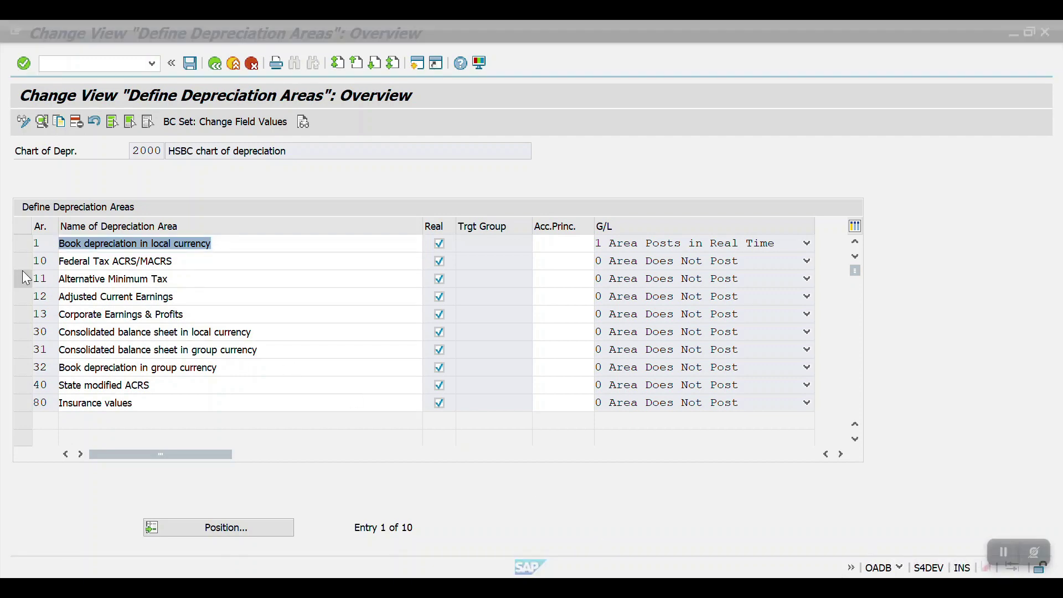
{"action": "left_click_drag", "start_coordinate": [20, 264], "coordinate": [21, 321]}
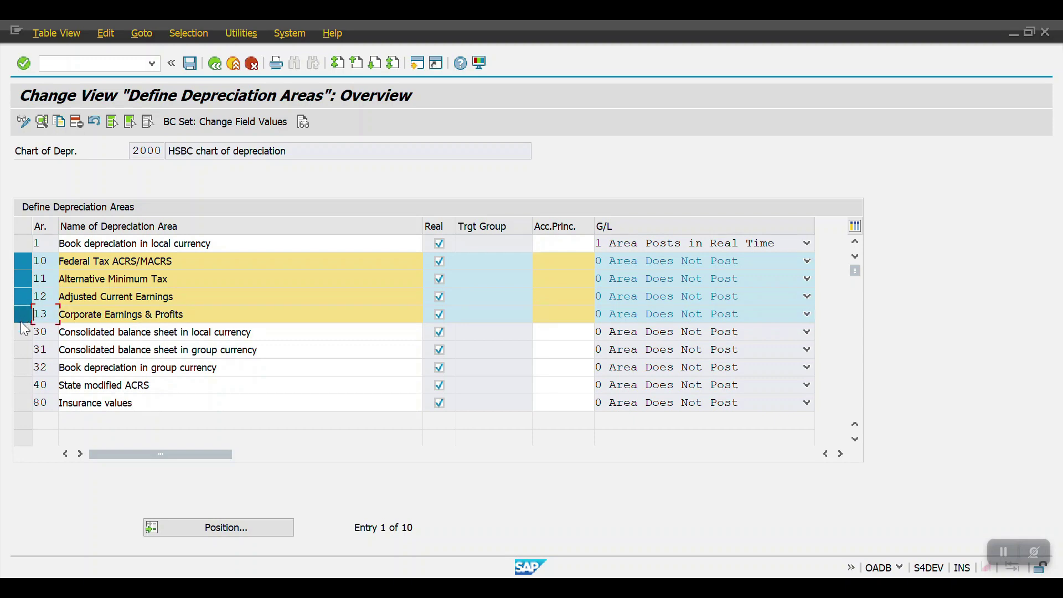
{"action": "left_click_drag", "start_coordinate": [18, 374], "coordinate": [19, 404]}
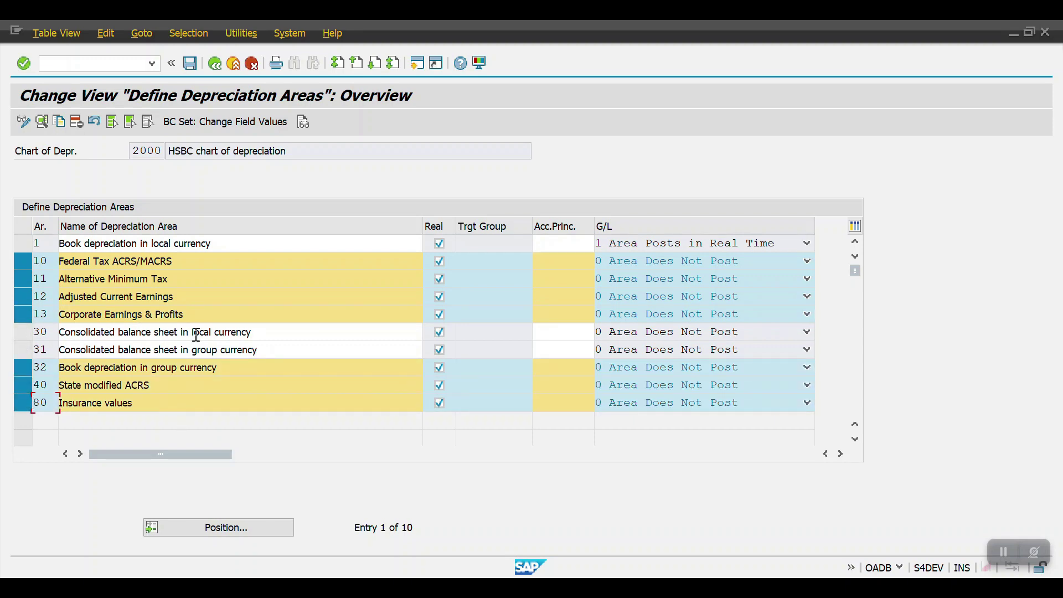
{"action": "left_click", "coordinate": [79, 124]}
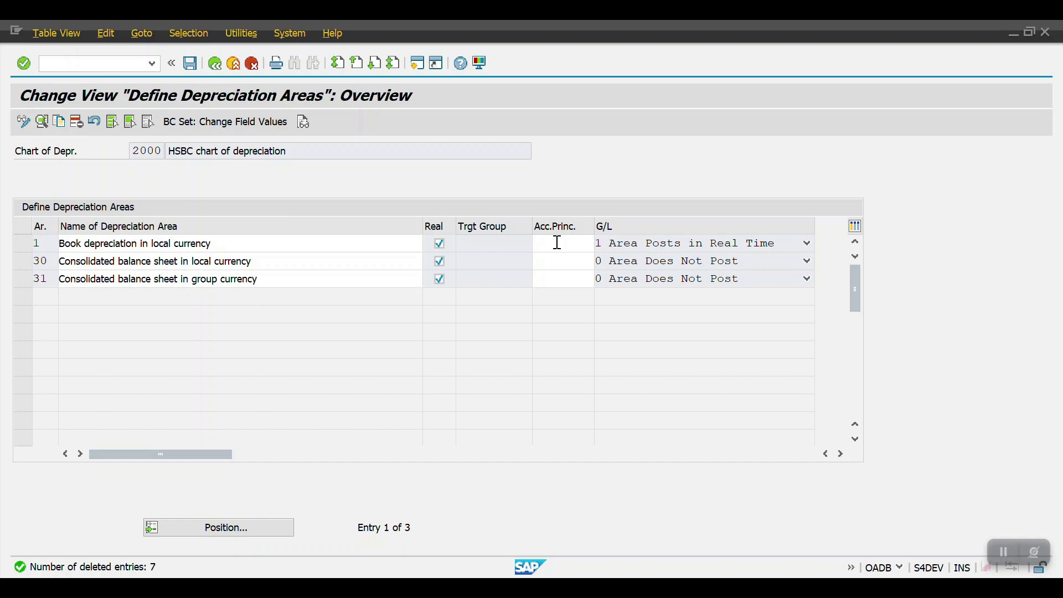
Go back to SAP Easy Access and run transaction FINSC_LEDGER.
{"action": "key", "text": "F3"}
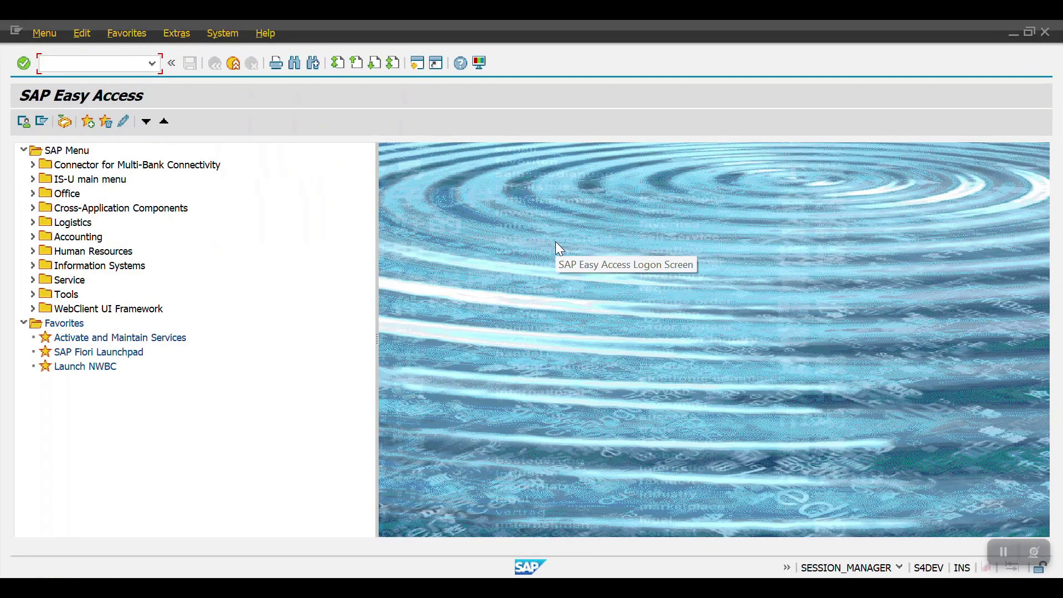
{"action": "type", "text": "FI"}
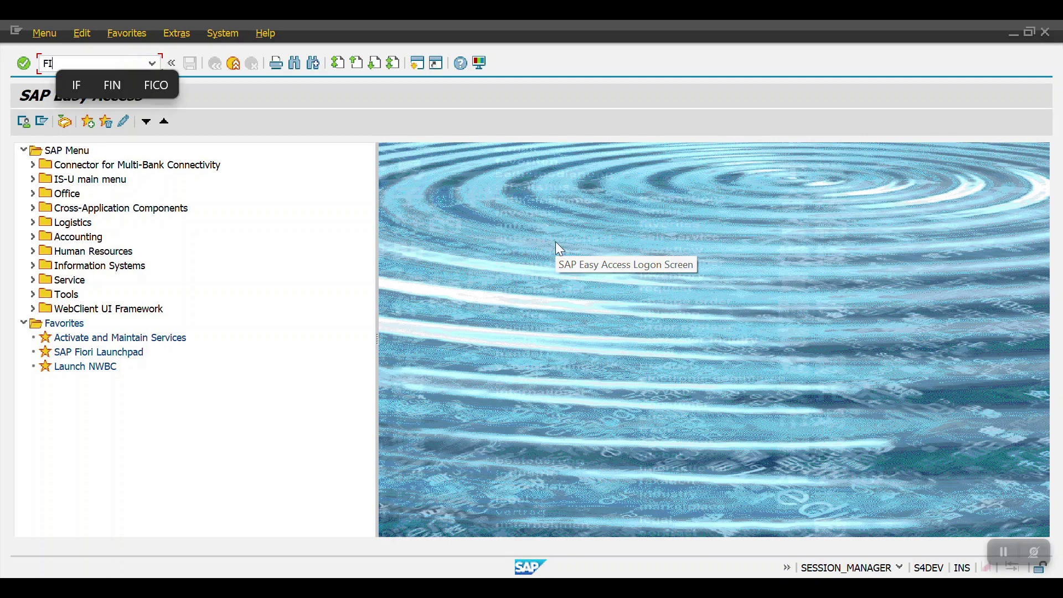
{"action": "type", "text": "NSC_LEDGER"}
{"action": "key", "text": "Return"}
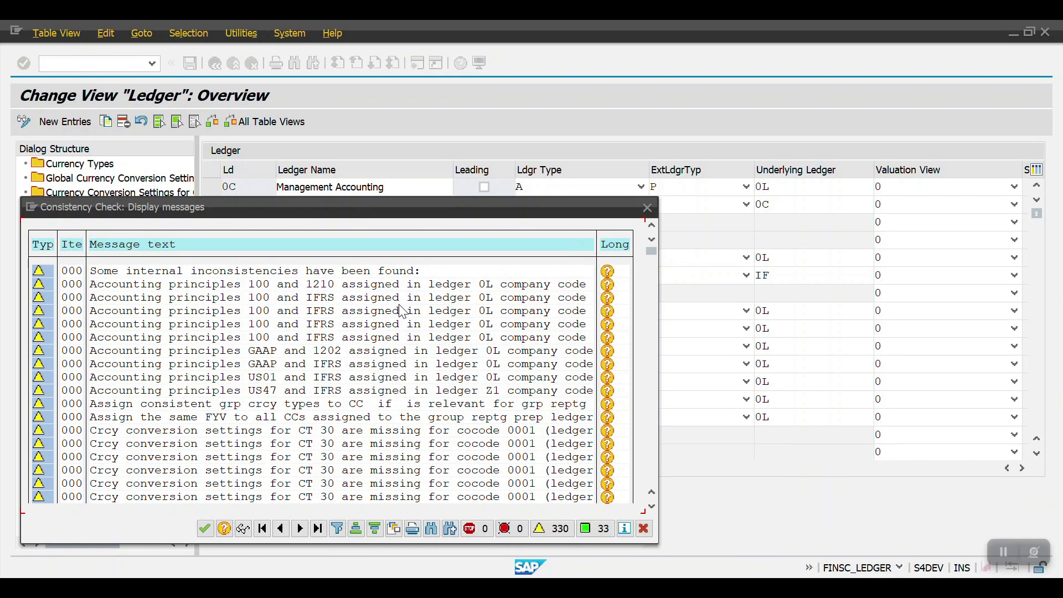
Check ledger 0L's company code 2000 settings, confirming GAAP as its accounting principle.
{"action": "left_click", "coordinate": [204, 529]}
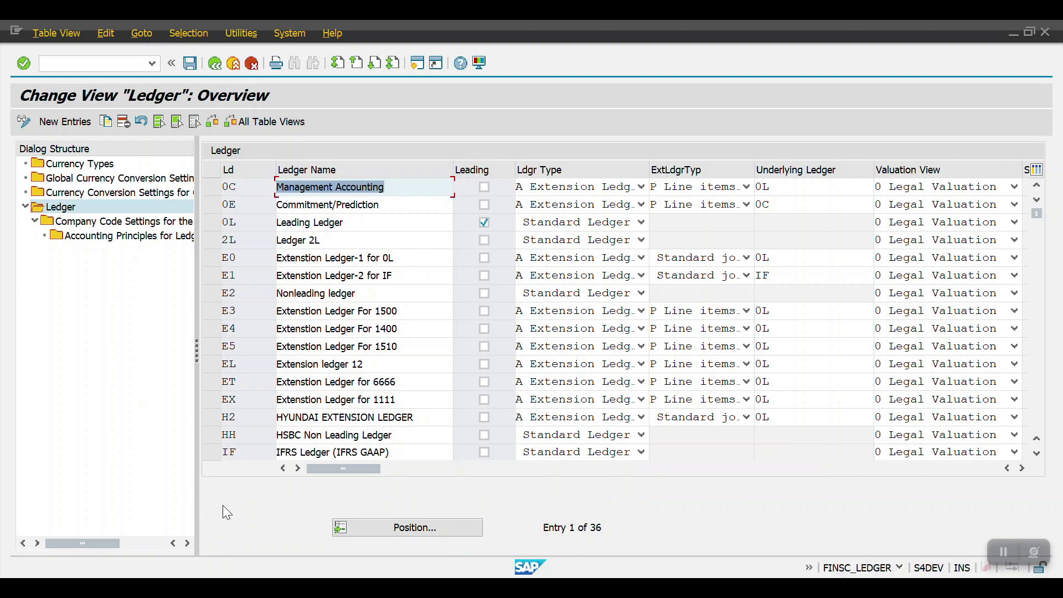
{"action": "left_click", "coordinate": [209, 227]}
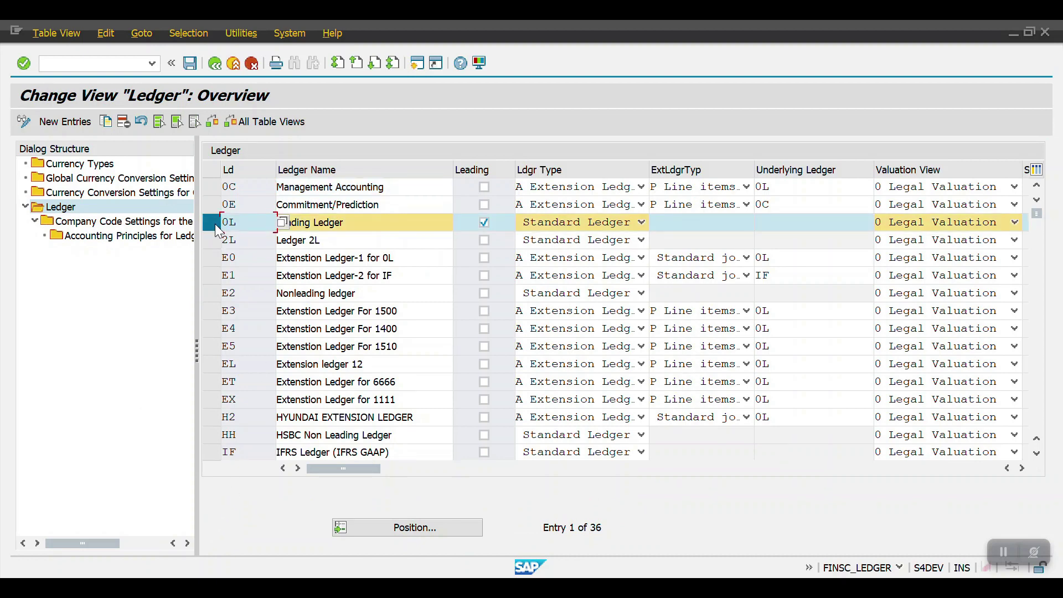
{"action": "double_click", "coordinate": [125, 227]}
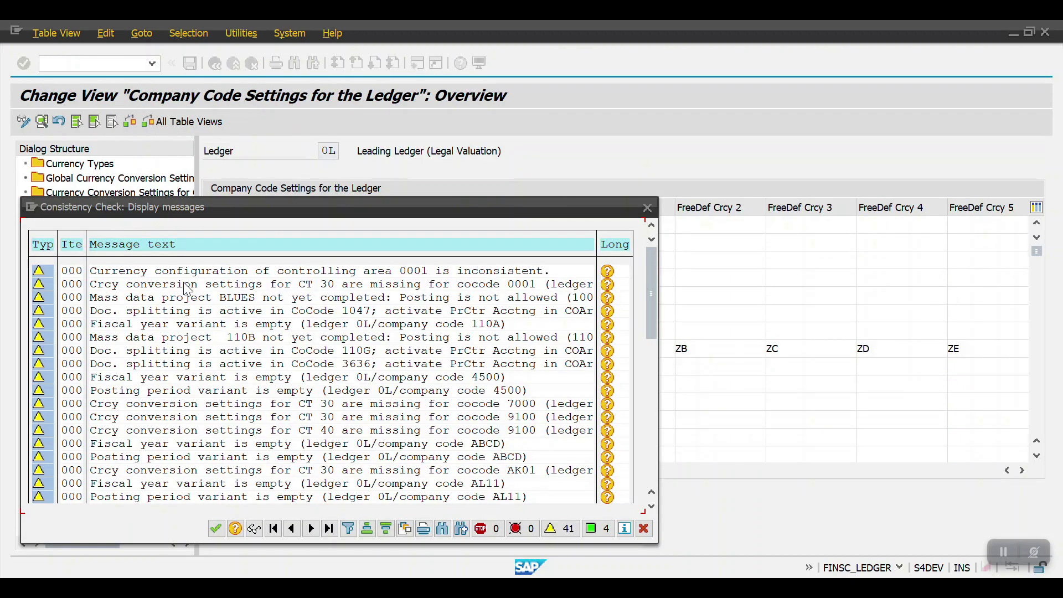
{"action": "left_click", "coordinate": [216, 529]}
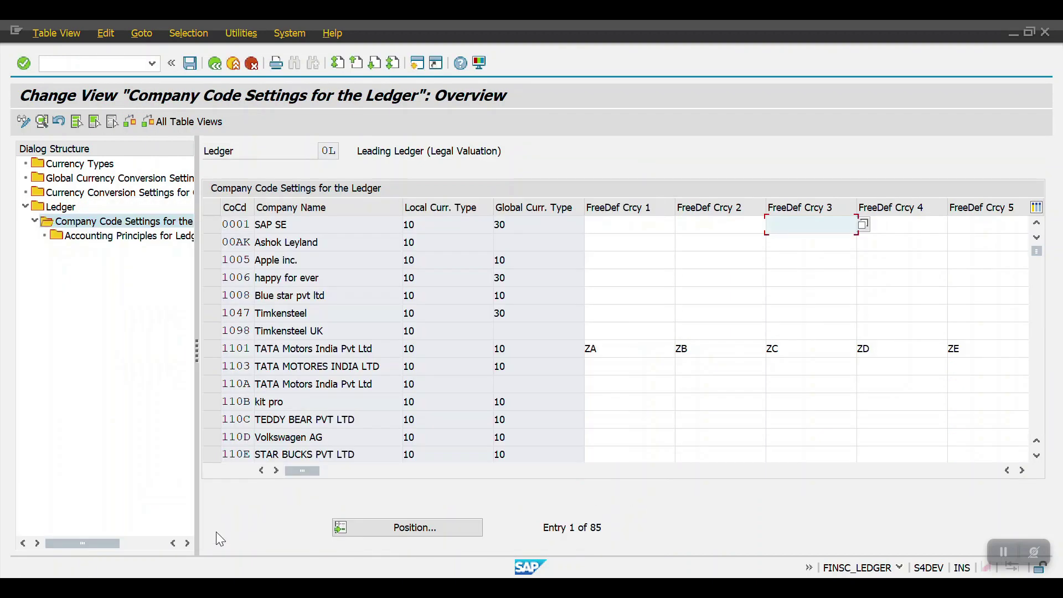
{"action": "left_click", "coordinate": [397, 529]}
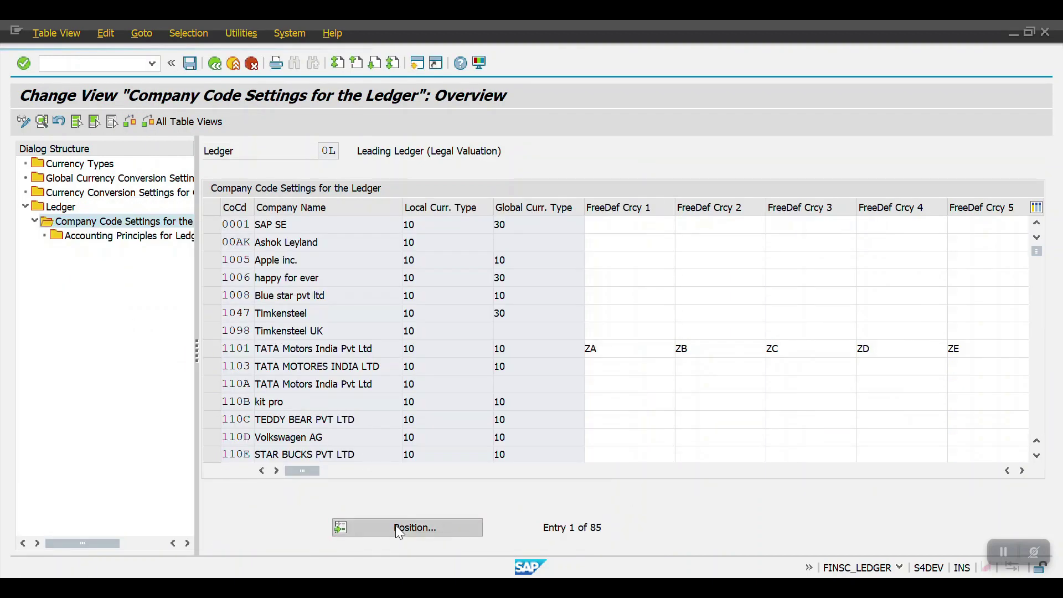
{"action": "type", "text": "2000"}
{"action": "key", "text": "Return"}
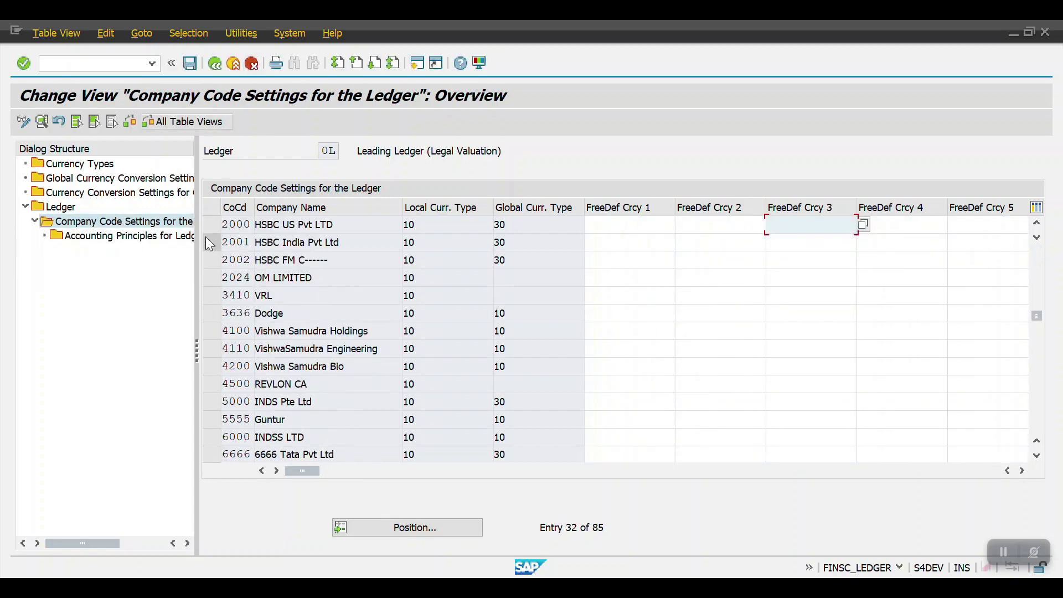
{"action": "left_click", "coordinate": [209, 226]}
{"action": "double_click", "coordinate": [162, 238]}
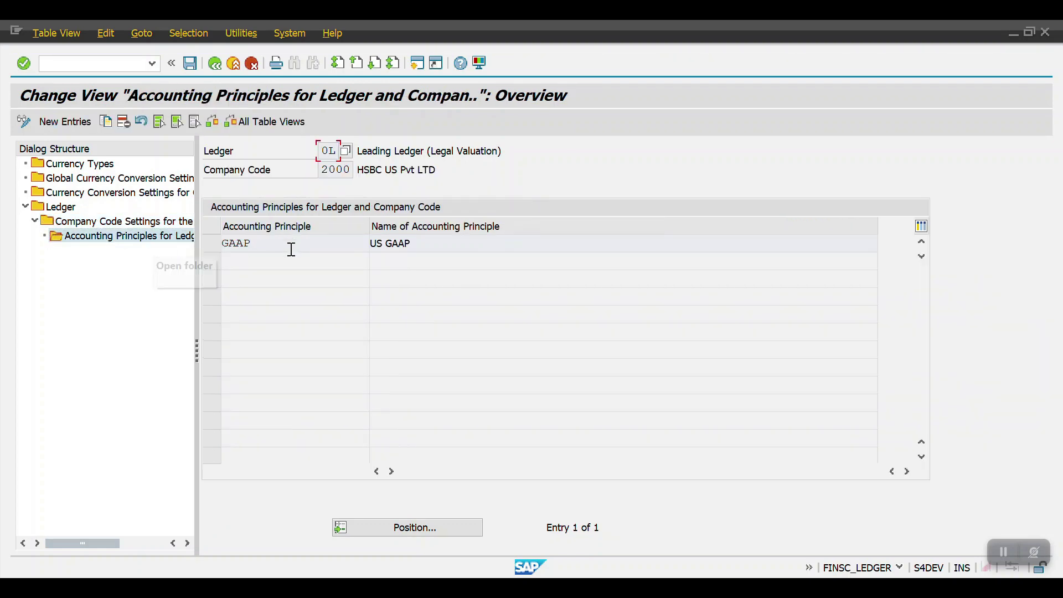
{"action": "double_click", "coordinate": [237, 244]}
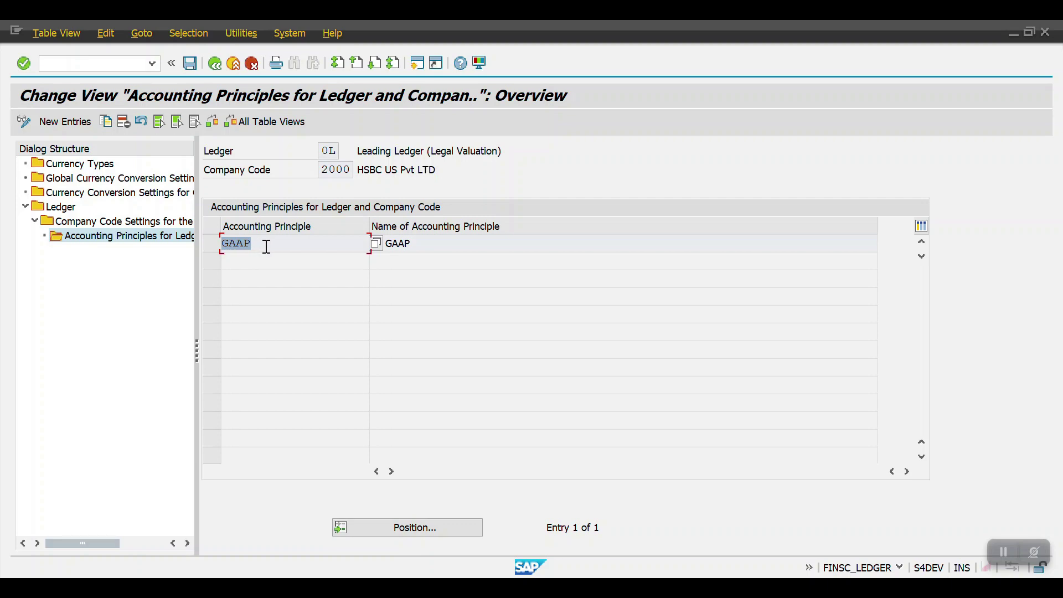
{"action": "key", "text": "alt+Tab"}
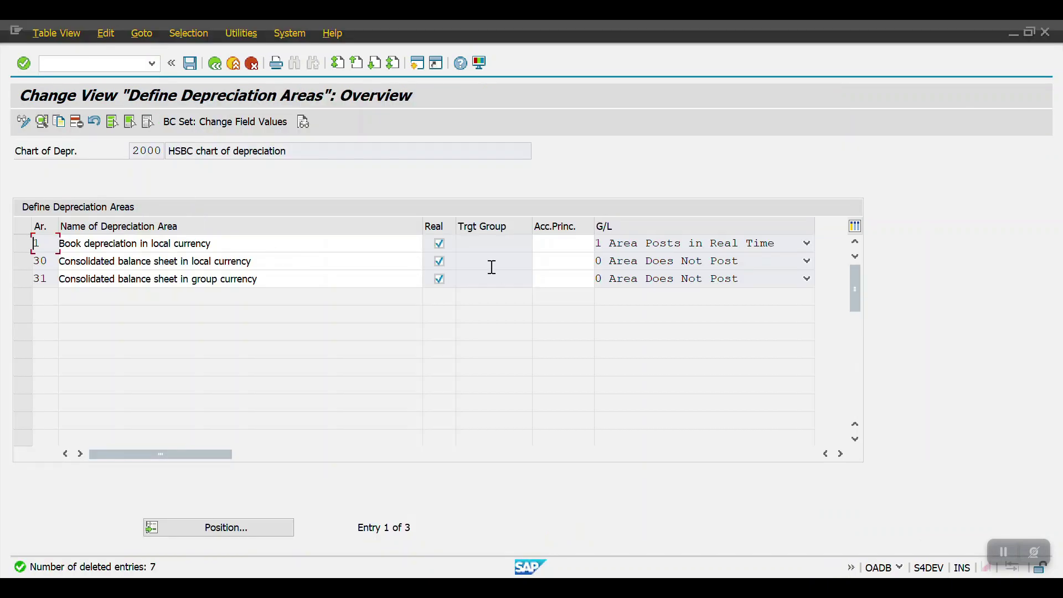
Set accounting principle GAAP for depreciation areas 1, 30 and 31 and confirm so target group 0L fills in.
{"action": "left_click", "coordinate": [553, 245]}
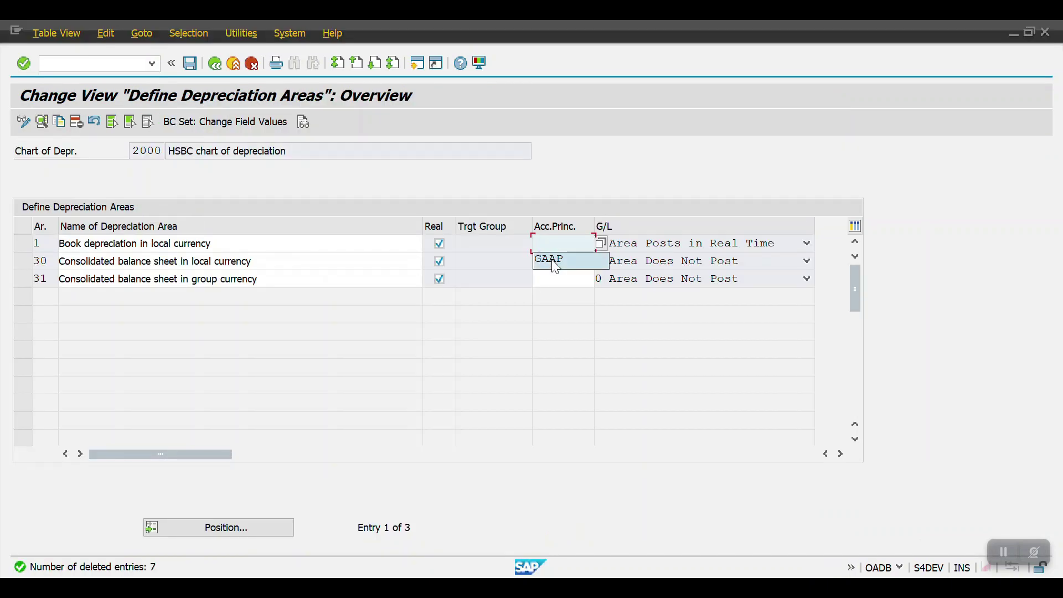
{"action": "left_click", "coordinate": [554, 259]}
{"action": "left_click", "coordinate": [554, 261]}
{"action": "left_click", "coordinate": [551, 277]}
{"action": "left_click", "coordinate": [551, 279]}
{"action": "left_click", "coordinate": [553, 295]}
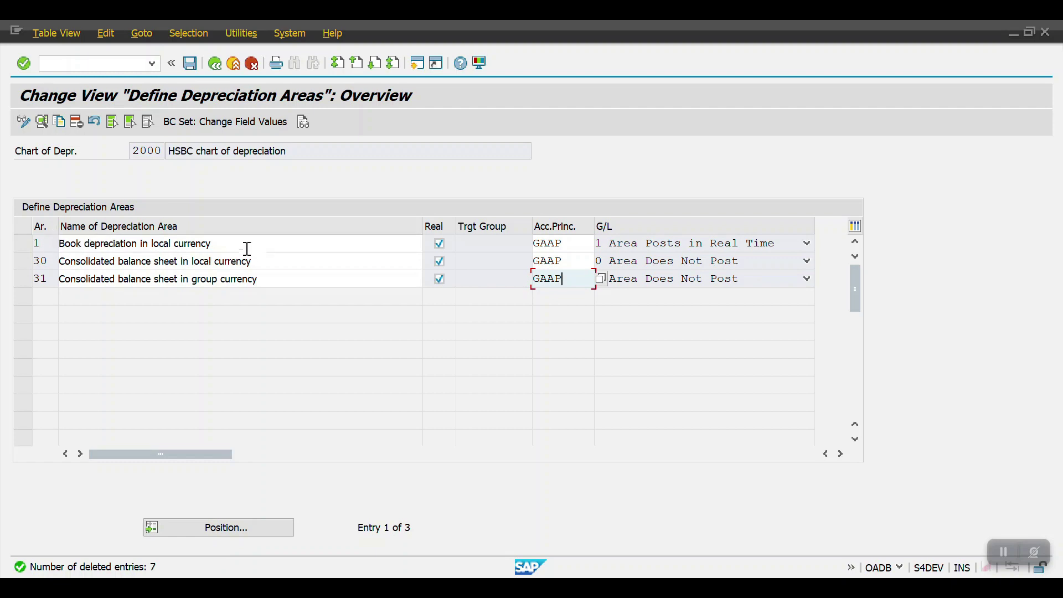
{"action": "left_click_drag", "start_coordinate": [242, 244], "coordinate": [59, 244]}
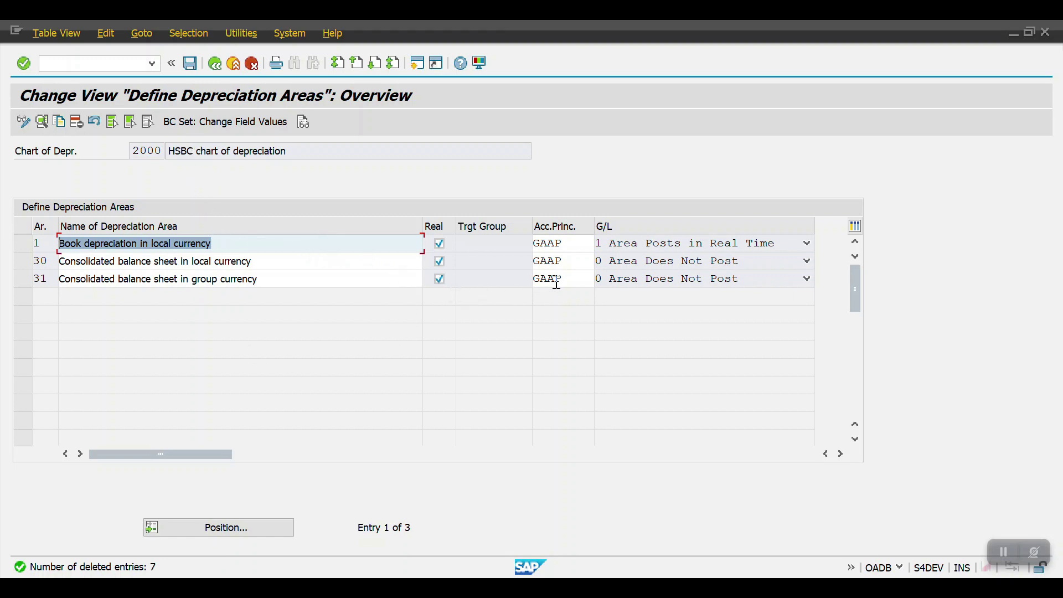
{"action": "key", "text": "Return"}
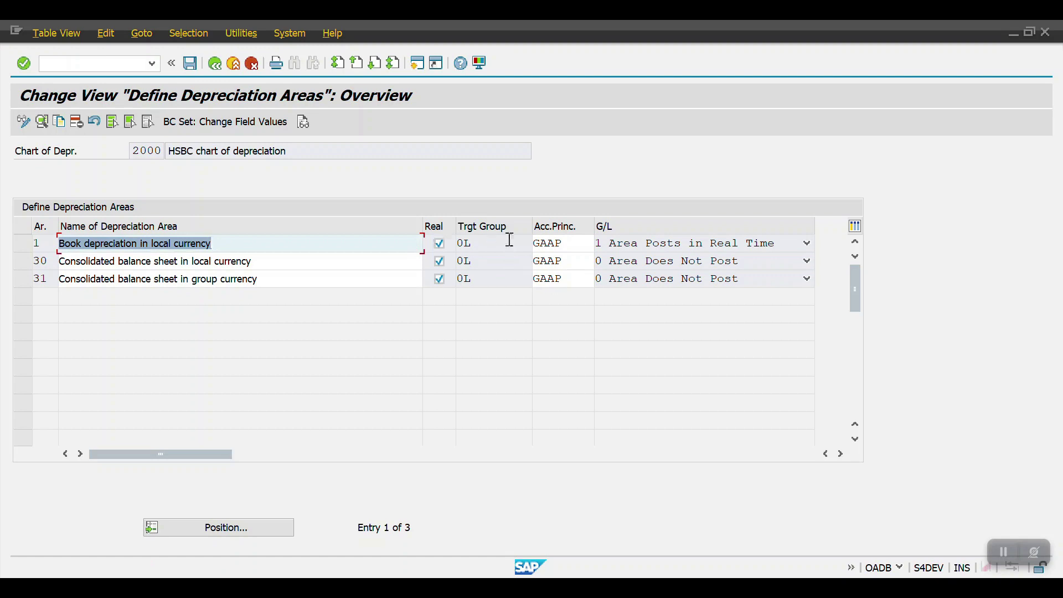
Save the depreciation area changes for chart 2000.
{"action": "left_click", "coordinate": [190, 65]}
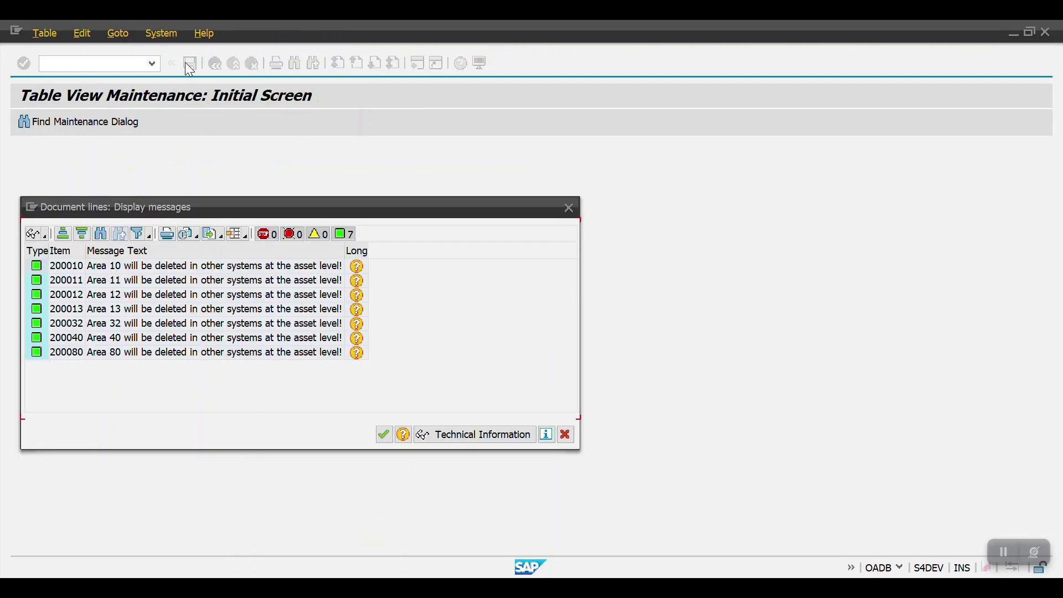
Acknowledge the area deletion notices and accept customizing request S4DK900964 to complete the save.
{"action": "left_click", "coordinate": [387, 434]}
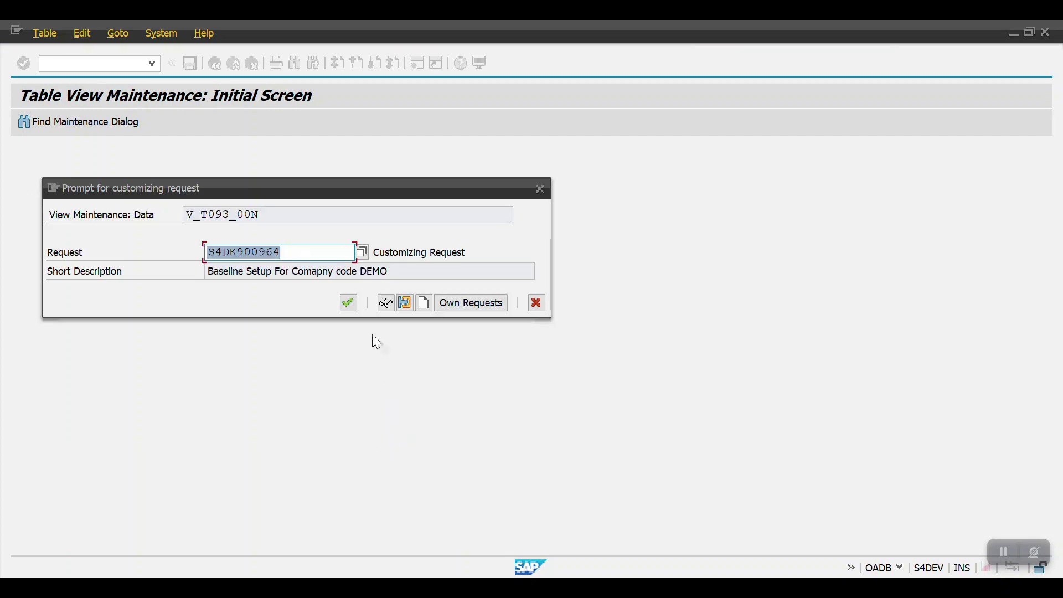
{"action": "left_click", "coordinate": [348, 303]}
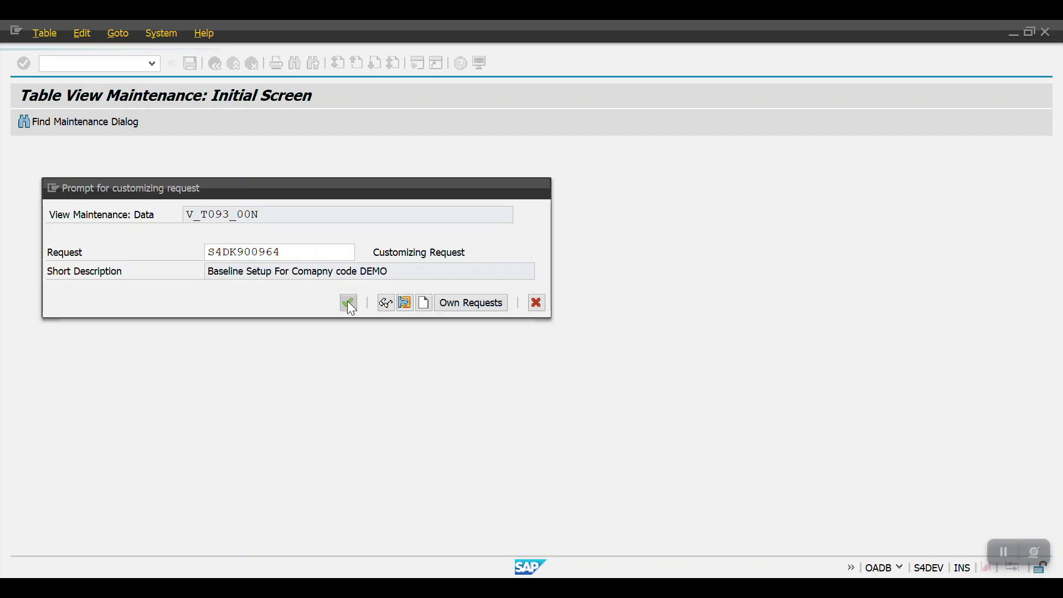